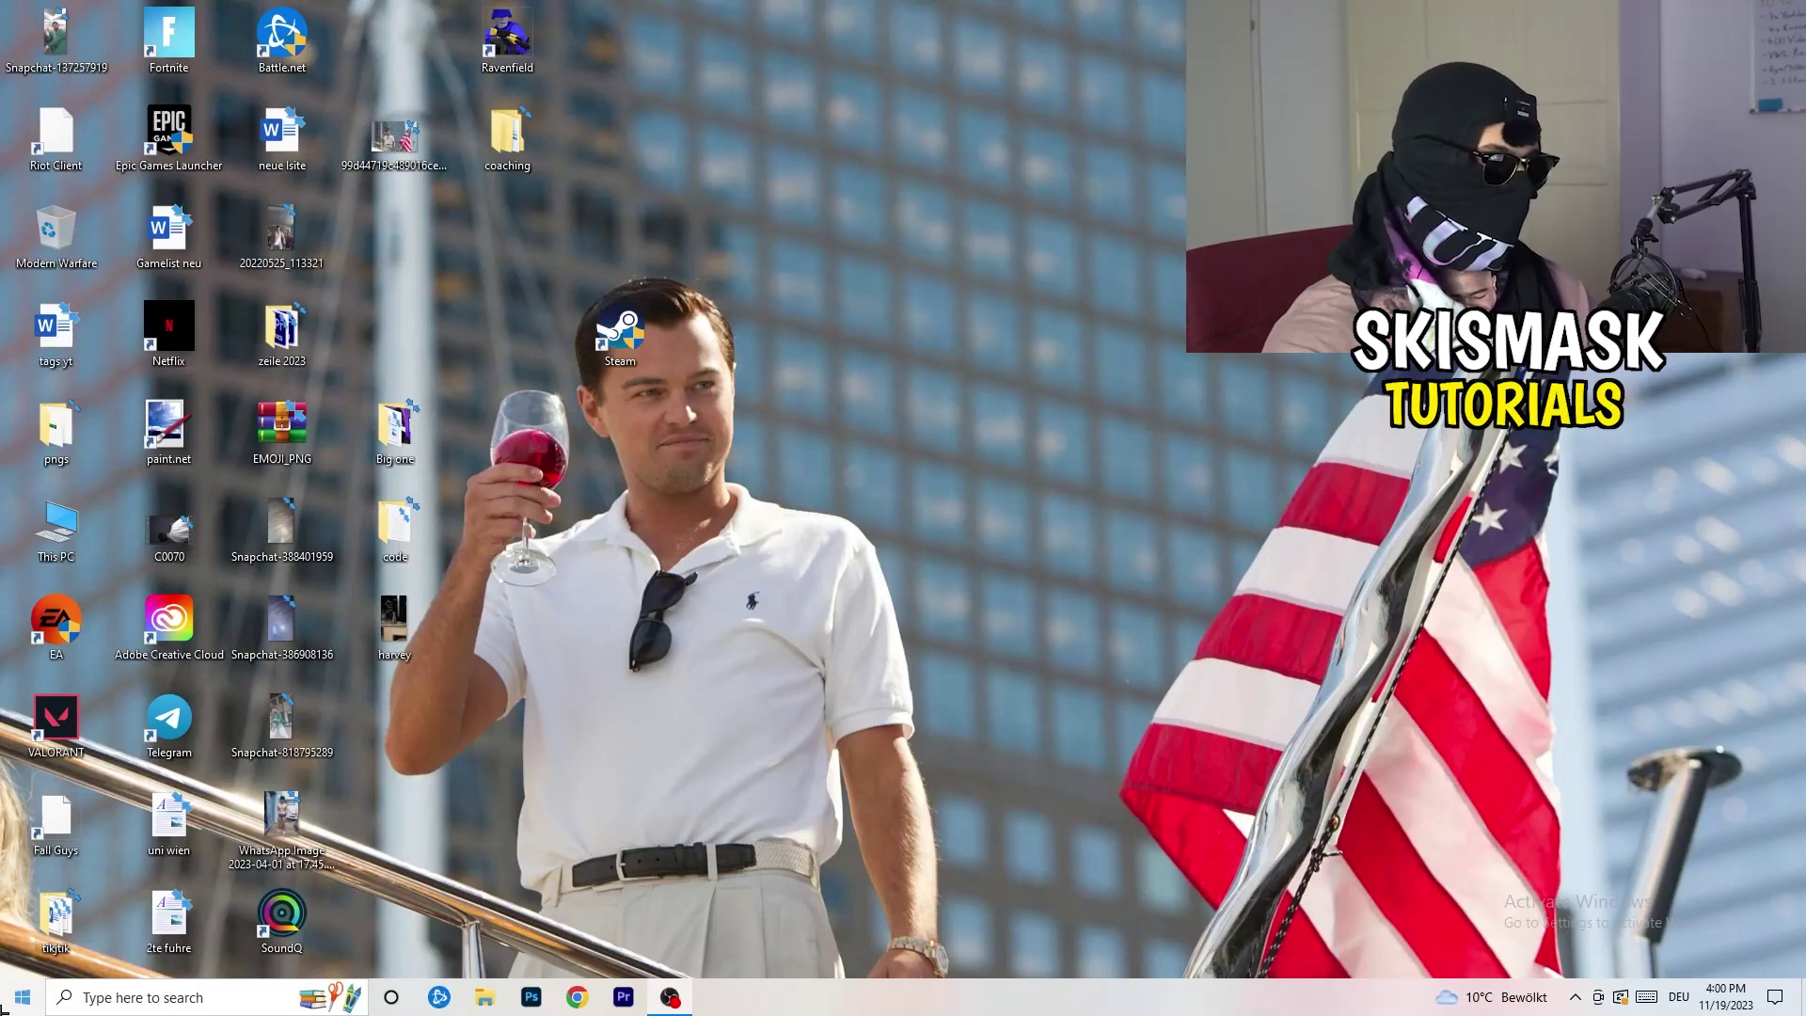
Step: Launch Windows Settings from the Start menu and go to the Gaming (Xbox Game Bar) page
click(23, 997)
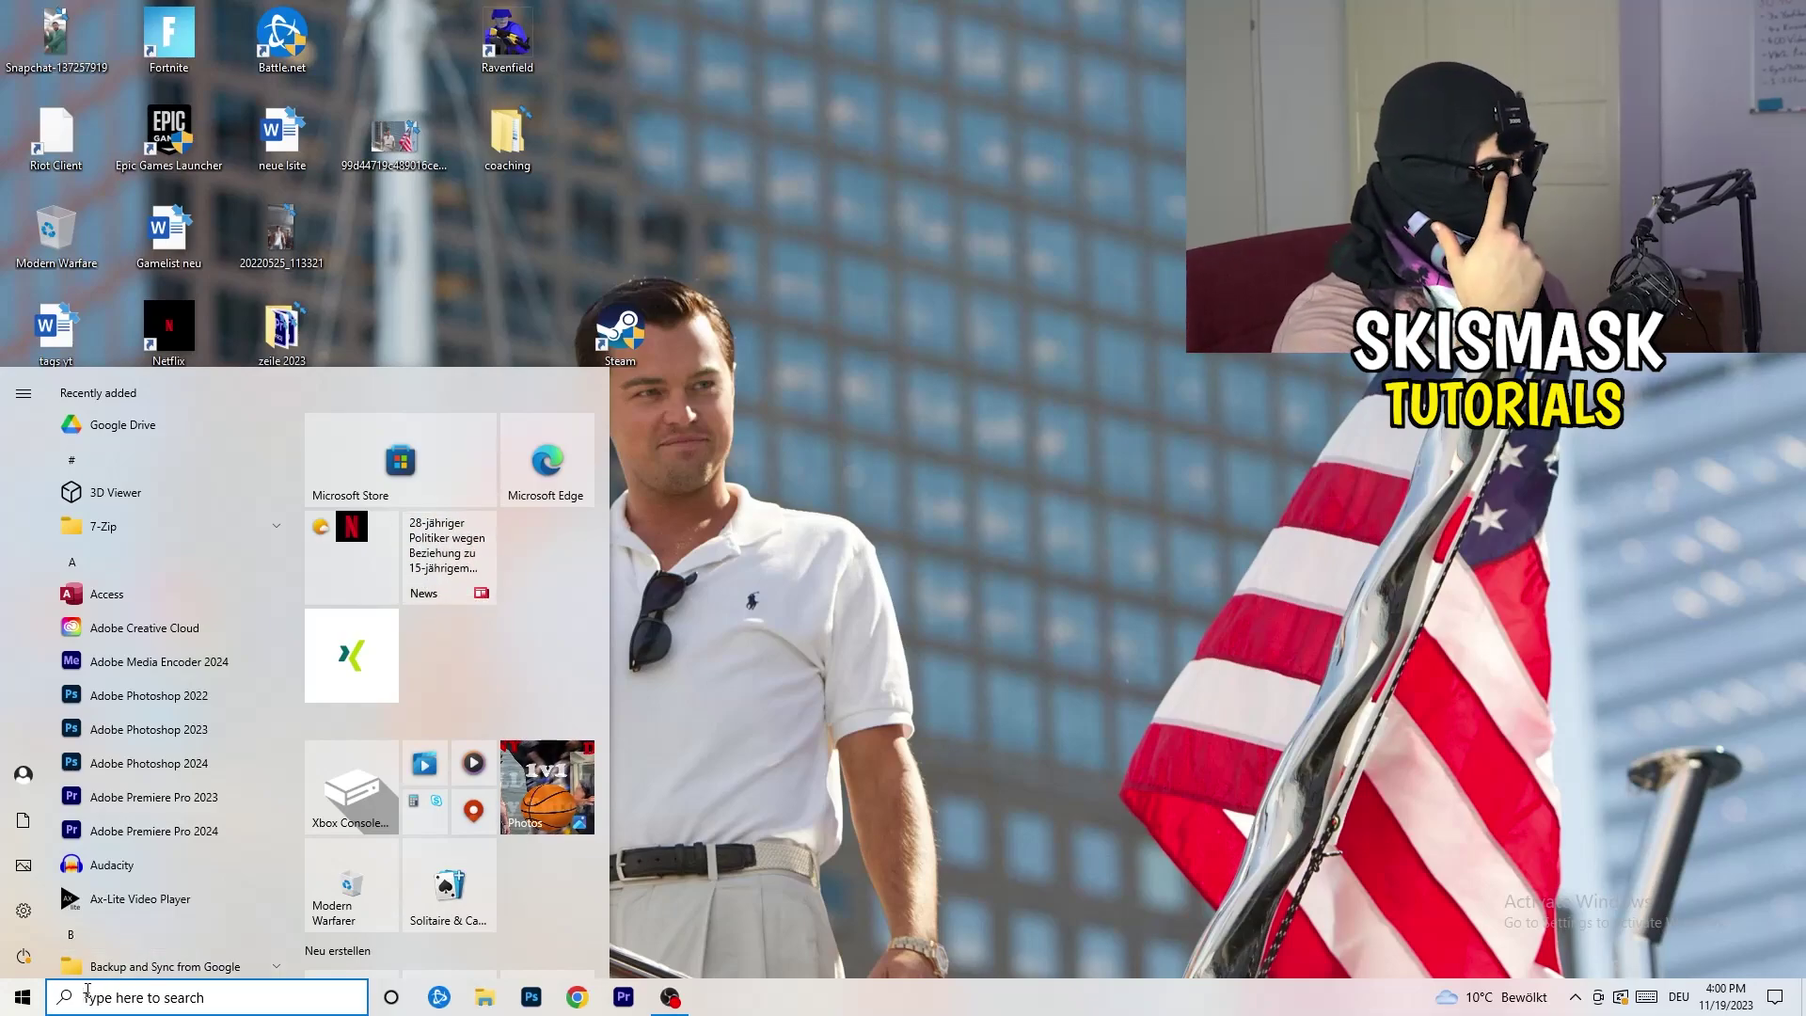
click(23, 909)
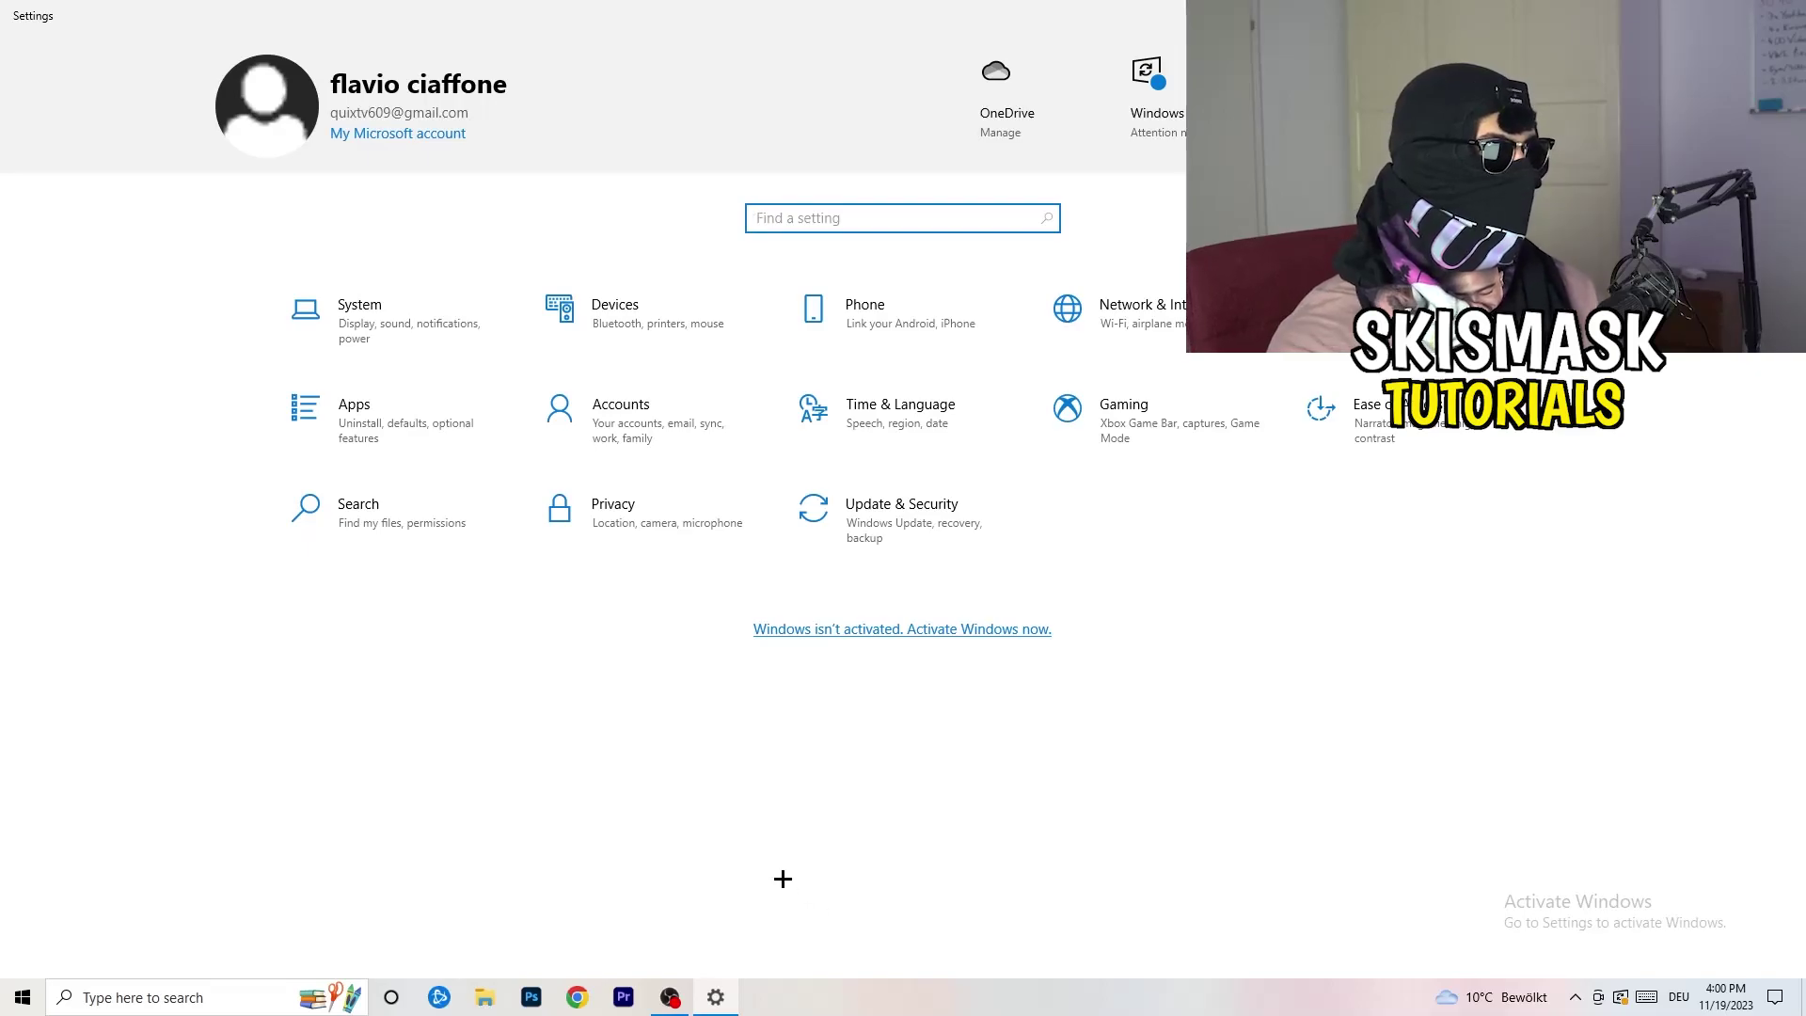
click(1171, 458)
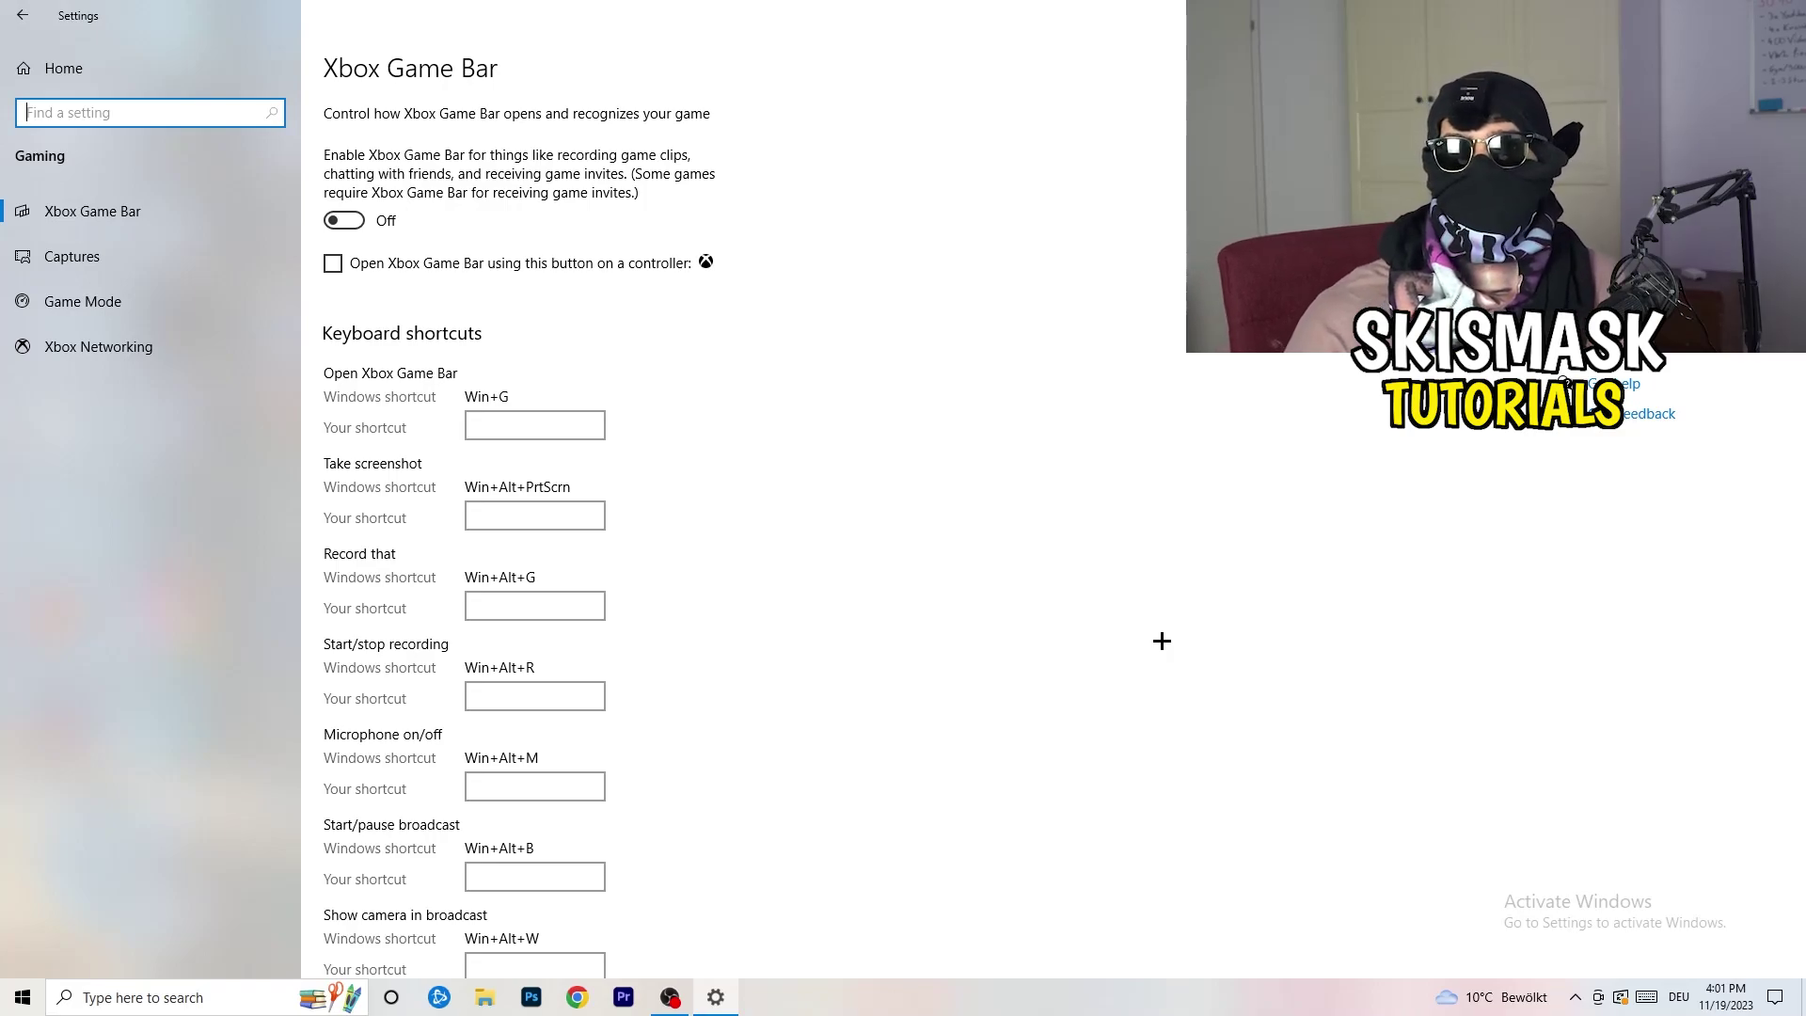
Step: On the Captures page, leave the maximum recording length at 2 hours
click(150, 261)
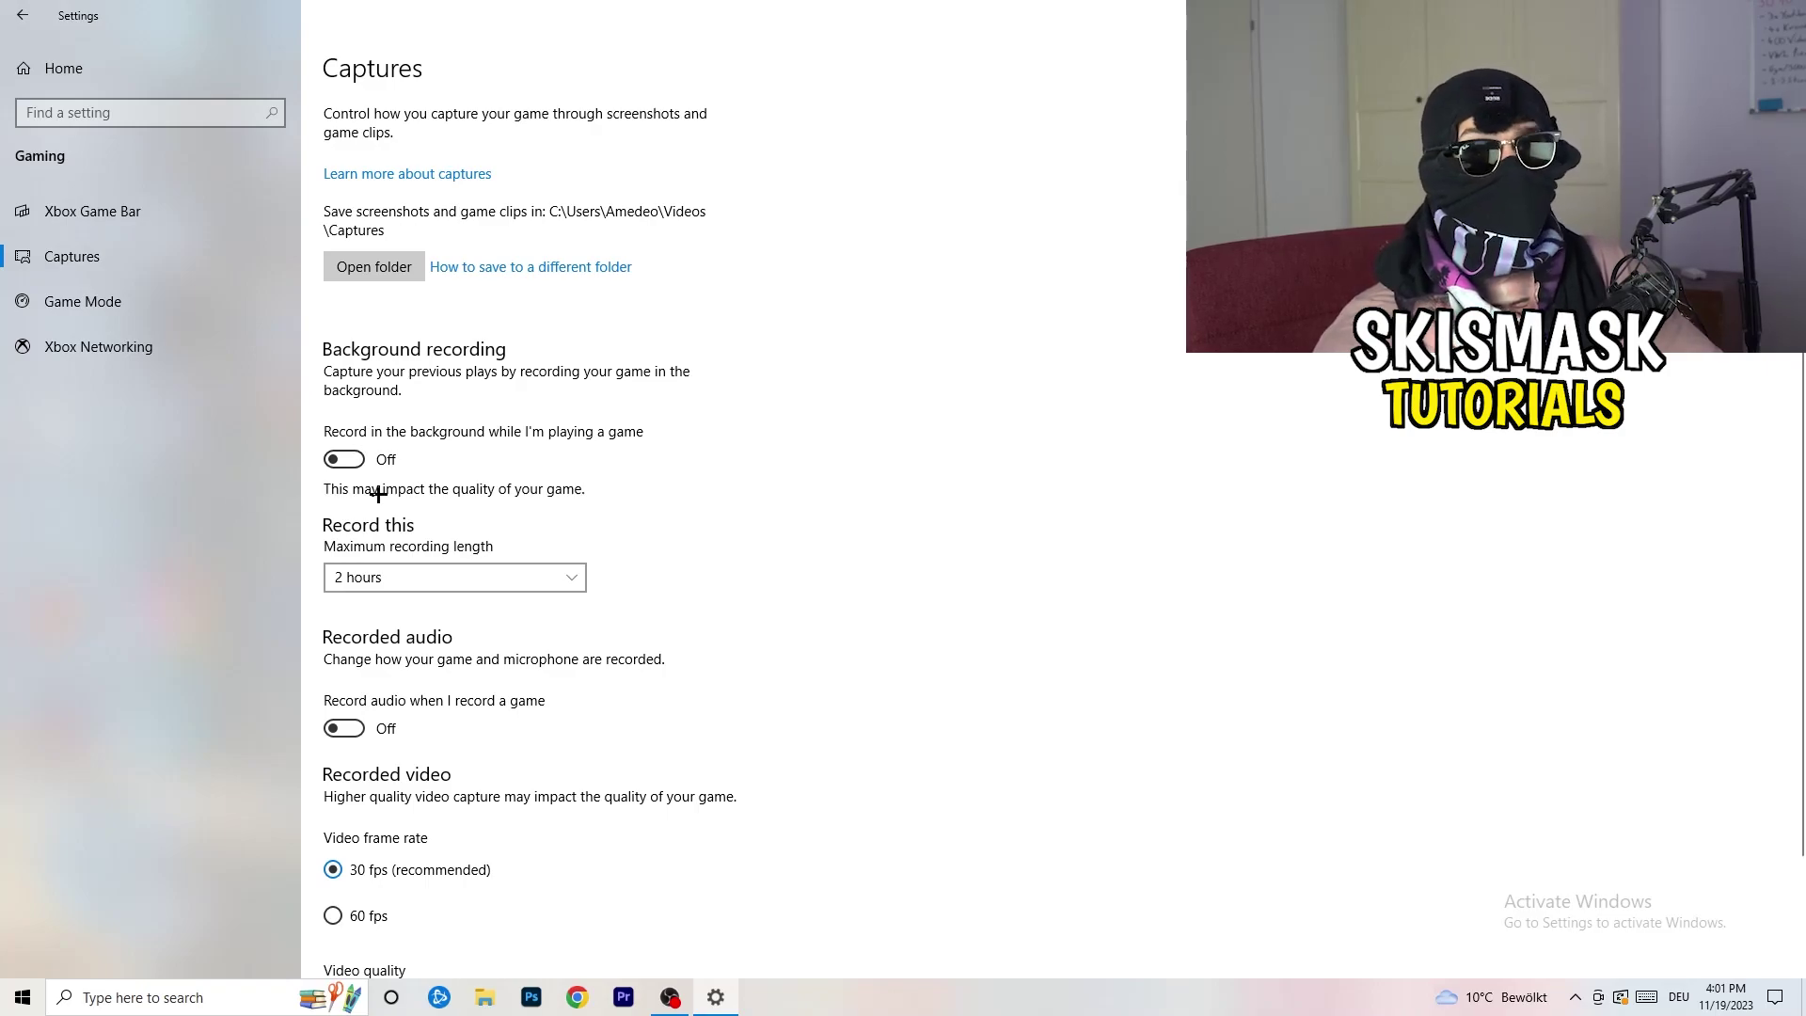
click(437, 578)
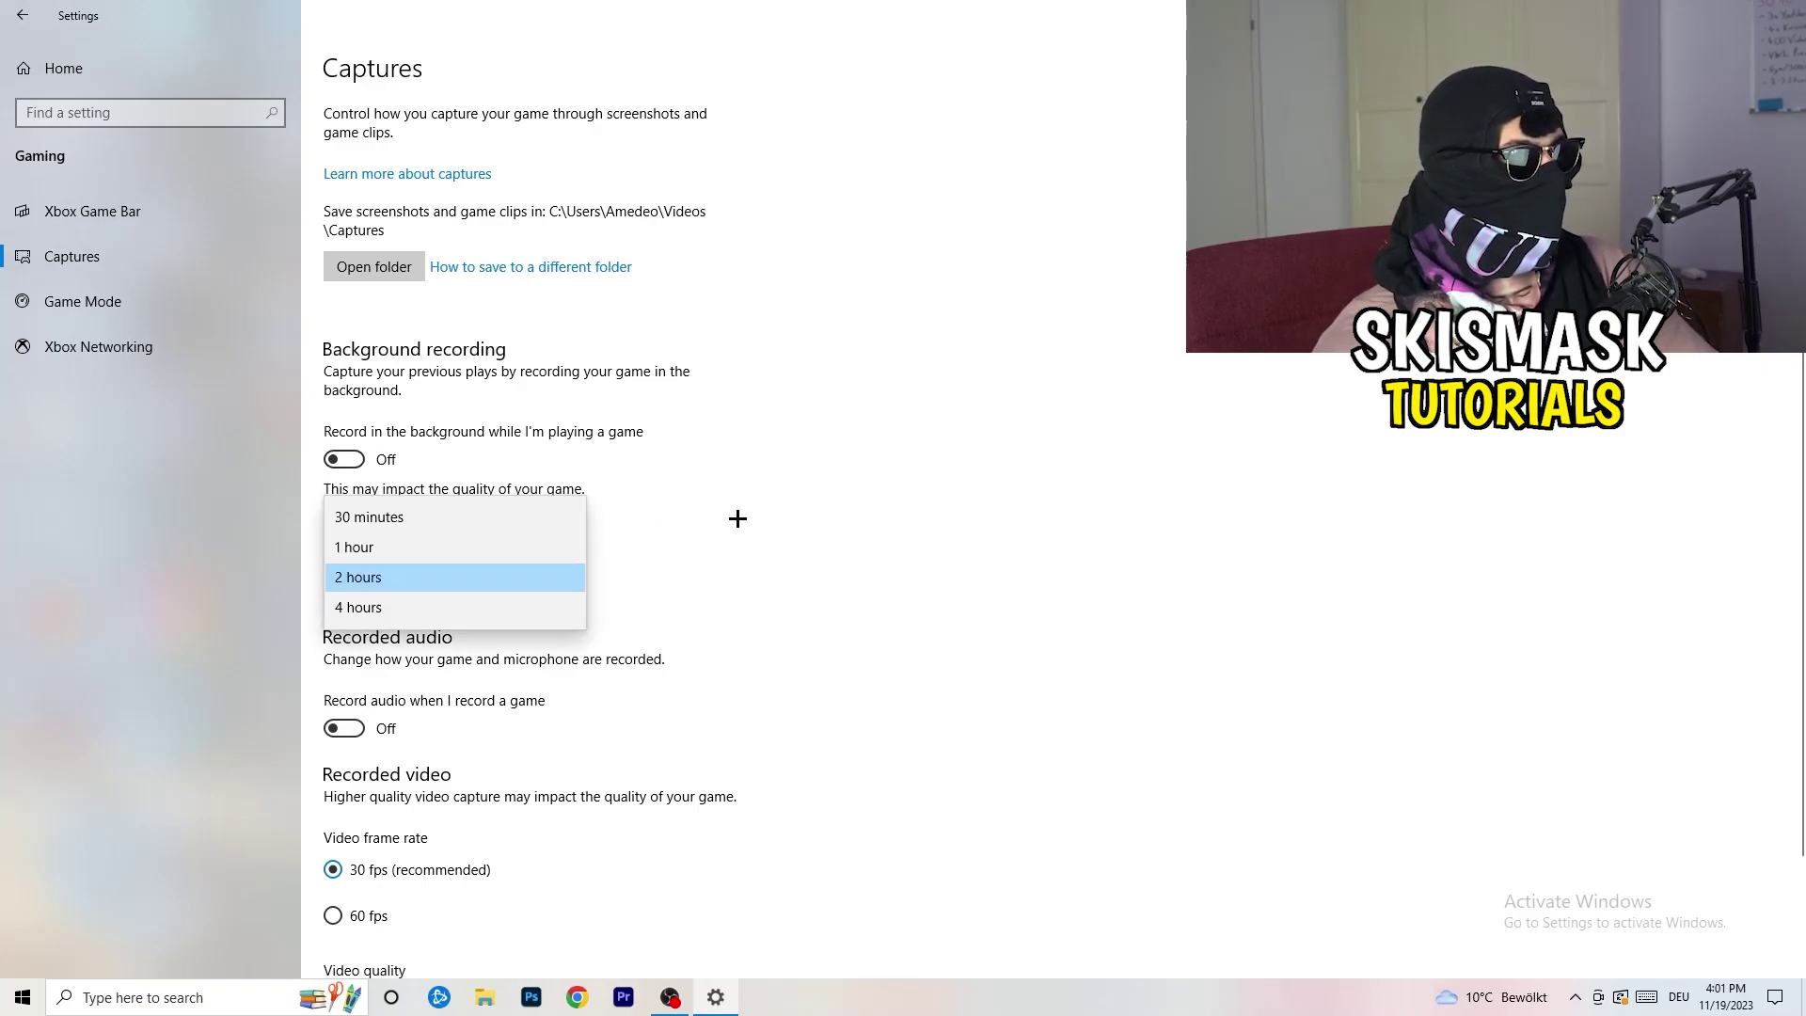
click(737, 519)
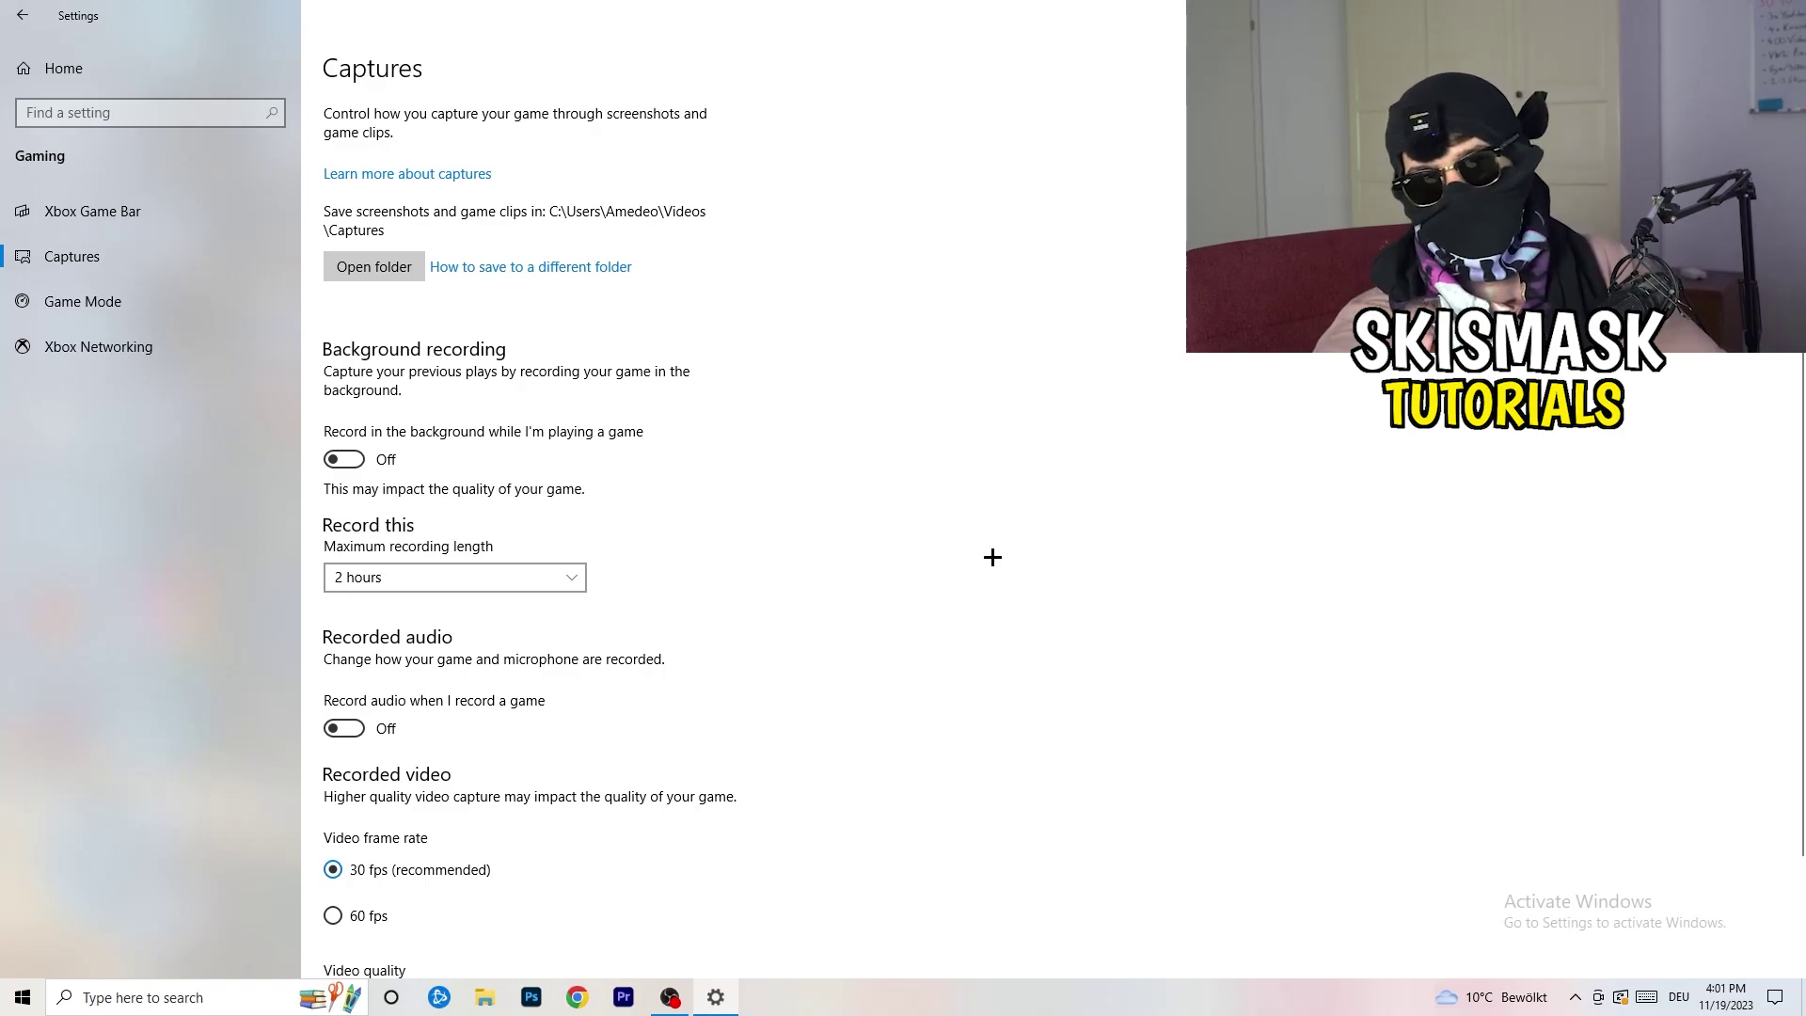
click(536, 574)
click(1157, 469)
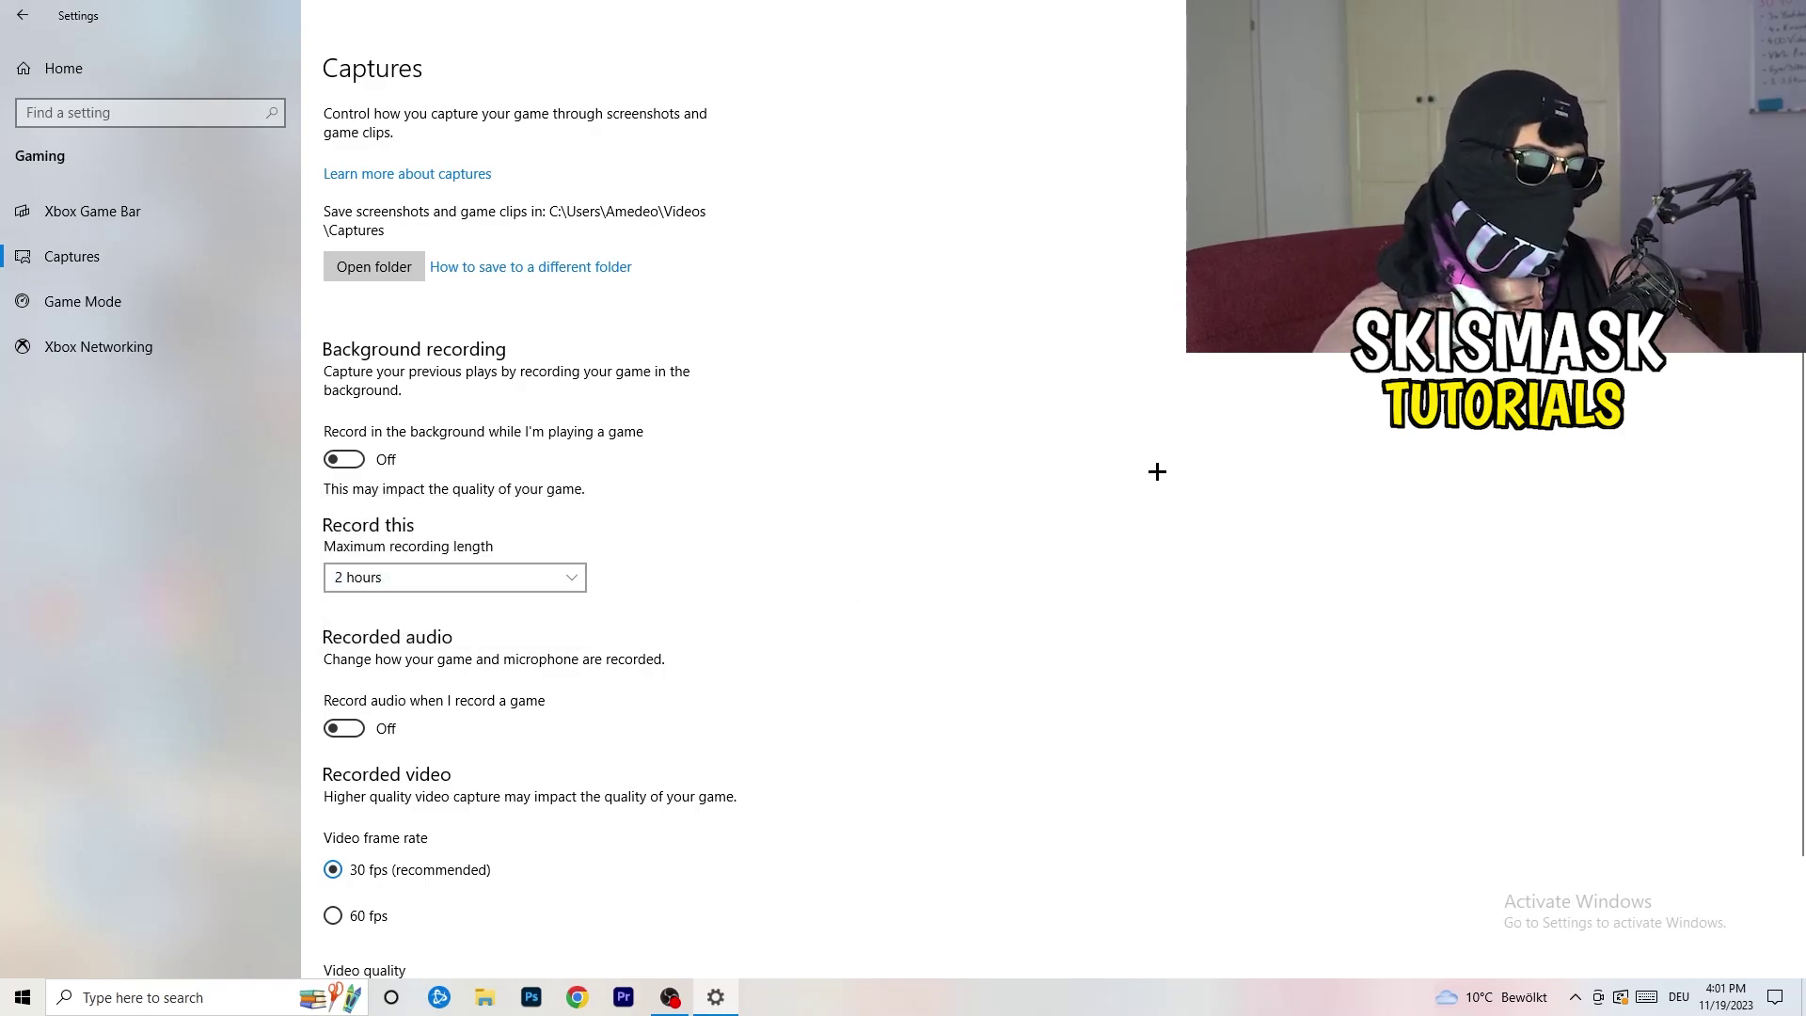
scroll(602, 696, down, 3)
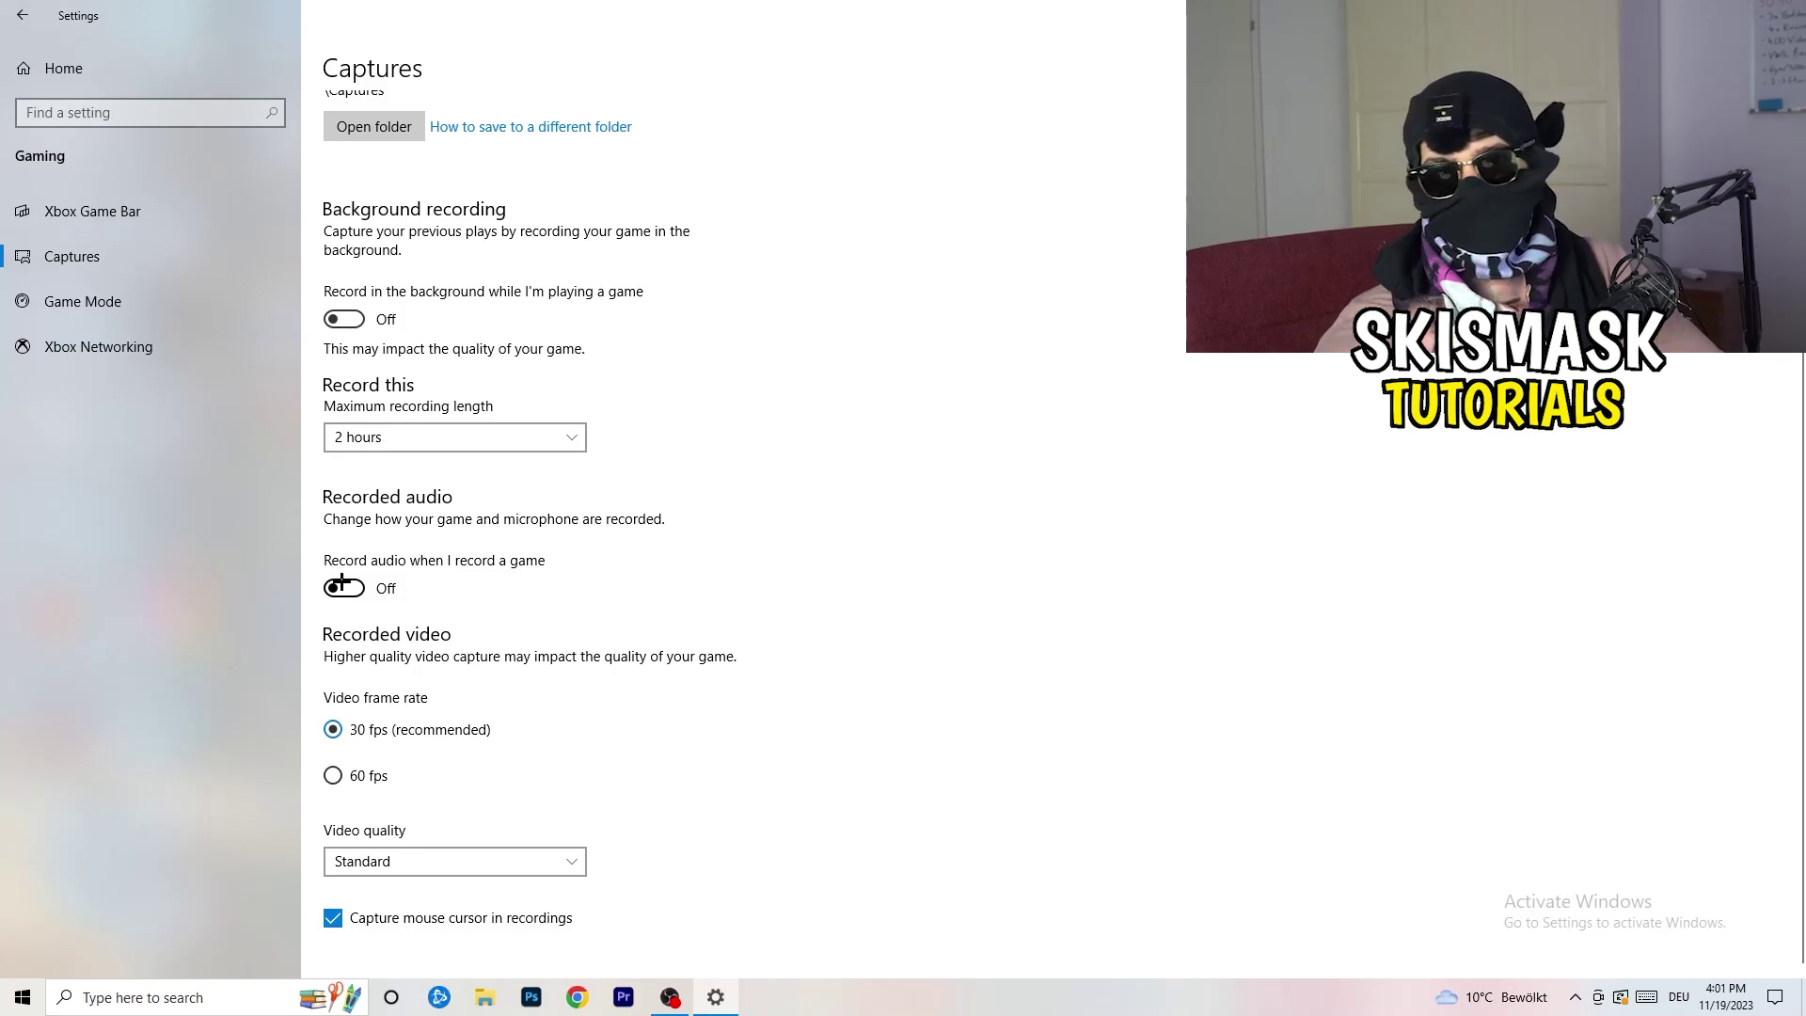
Step: Confirm the Game Mode toggle is On, then close Settings with Alt+F4
click(128, 297)
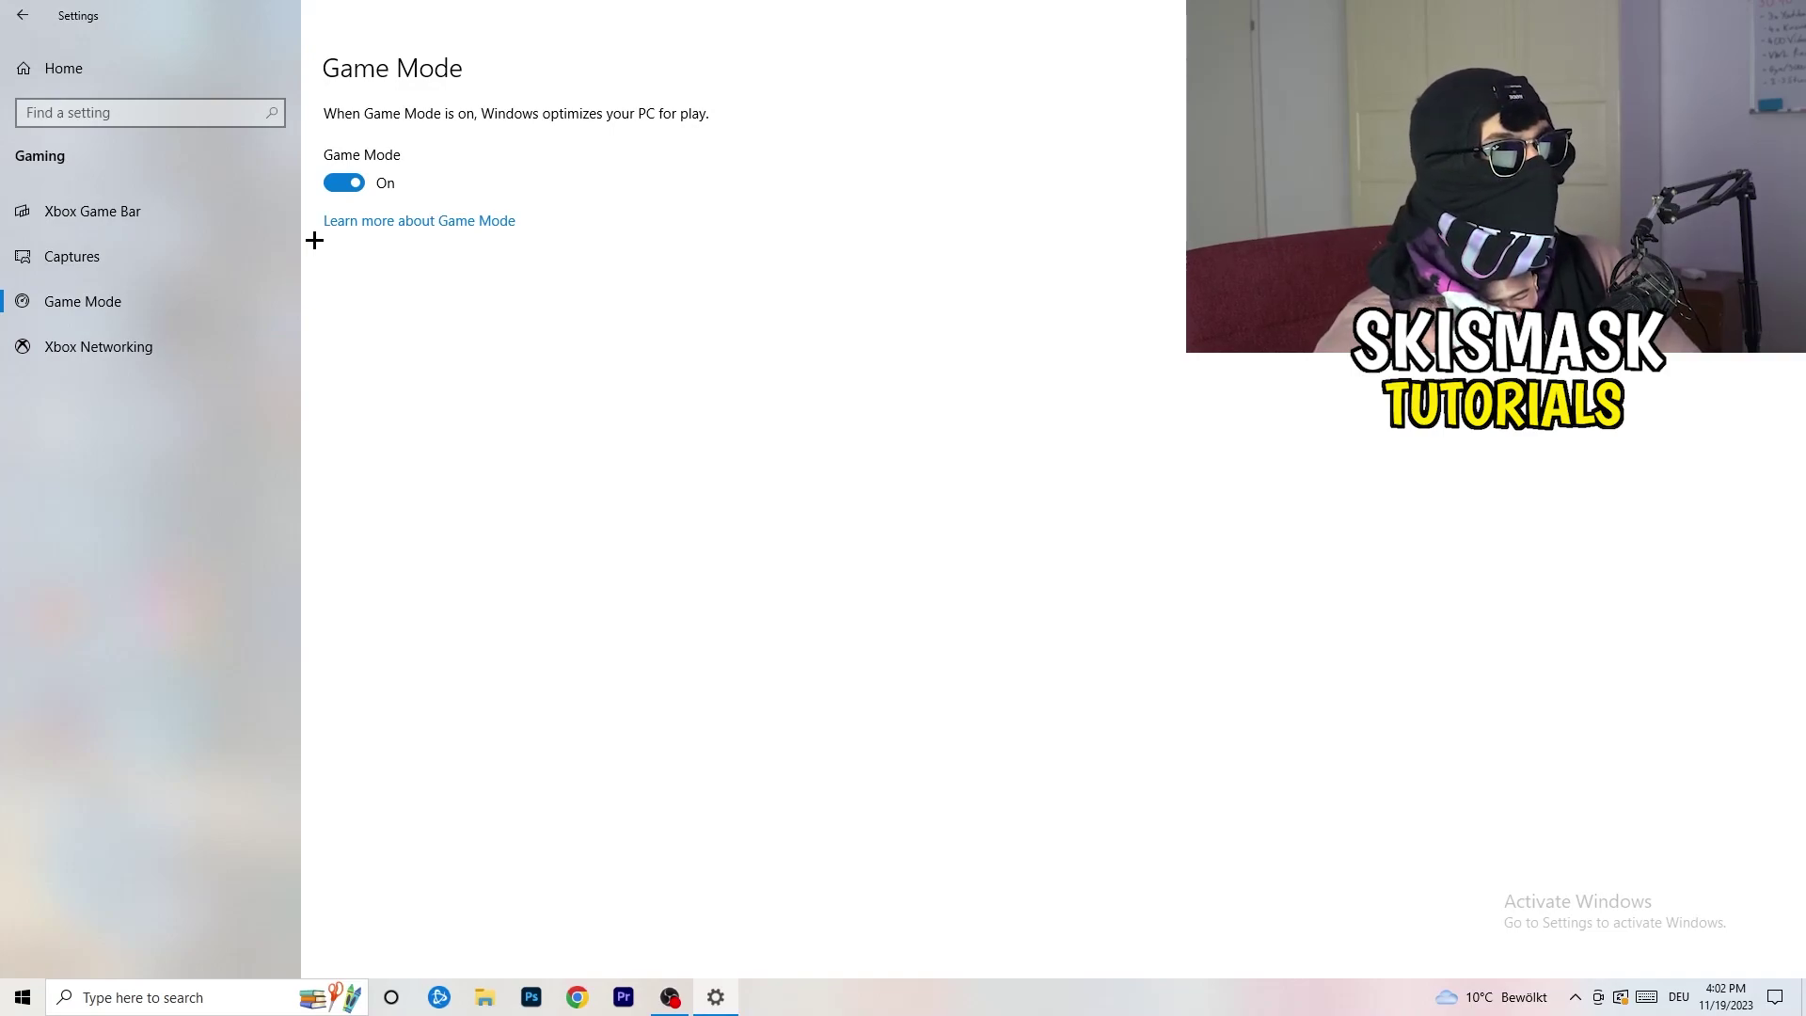
key(alt+F4)
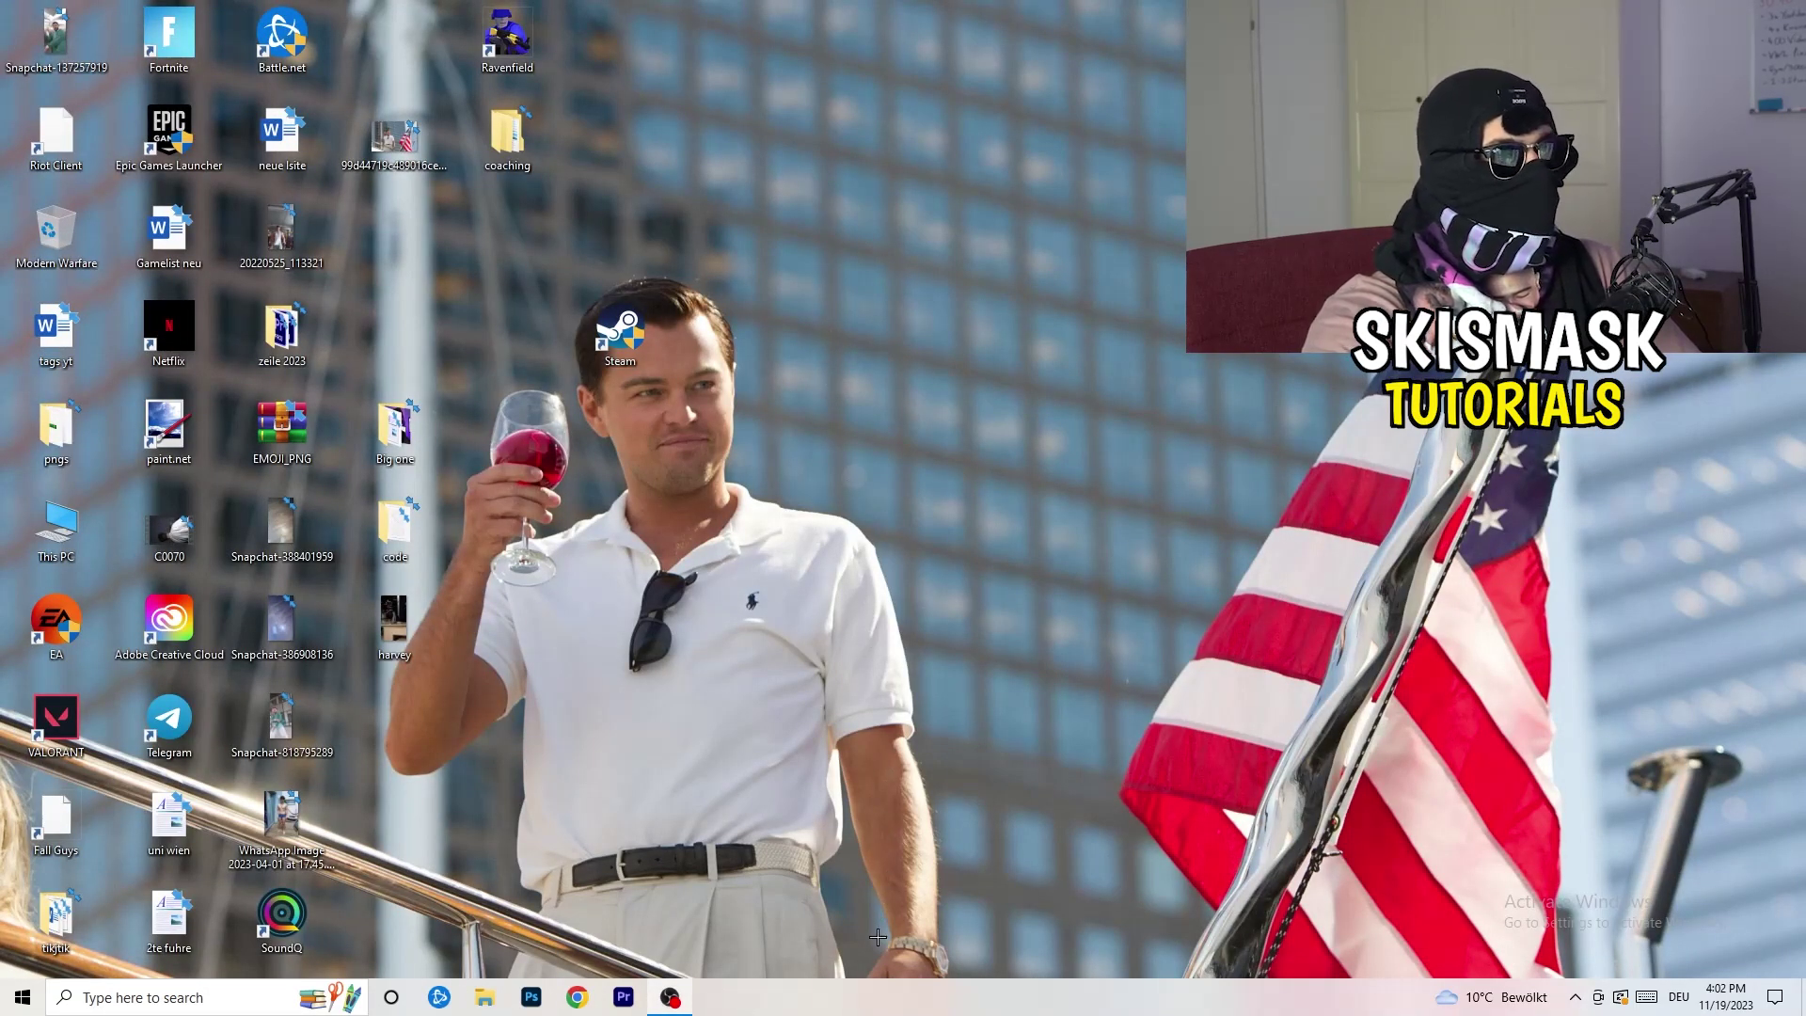
Step: Launch Task Manager from the taskbar menu and maximize it
drag(876, 993, 635, 884)
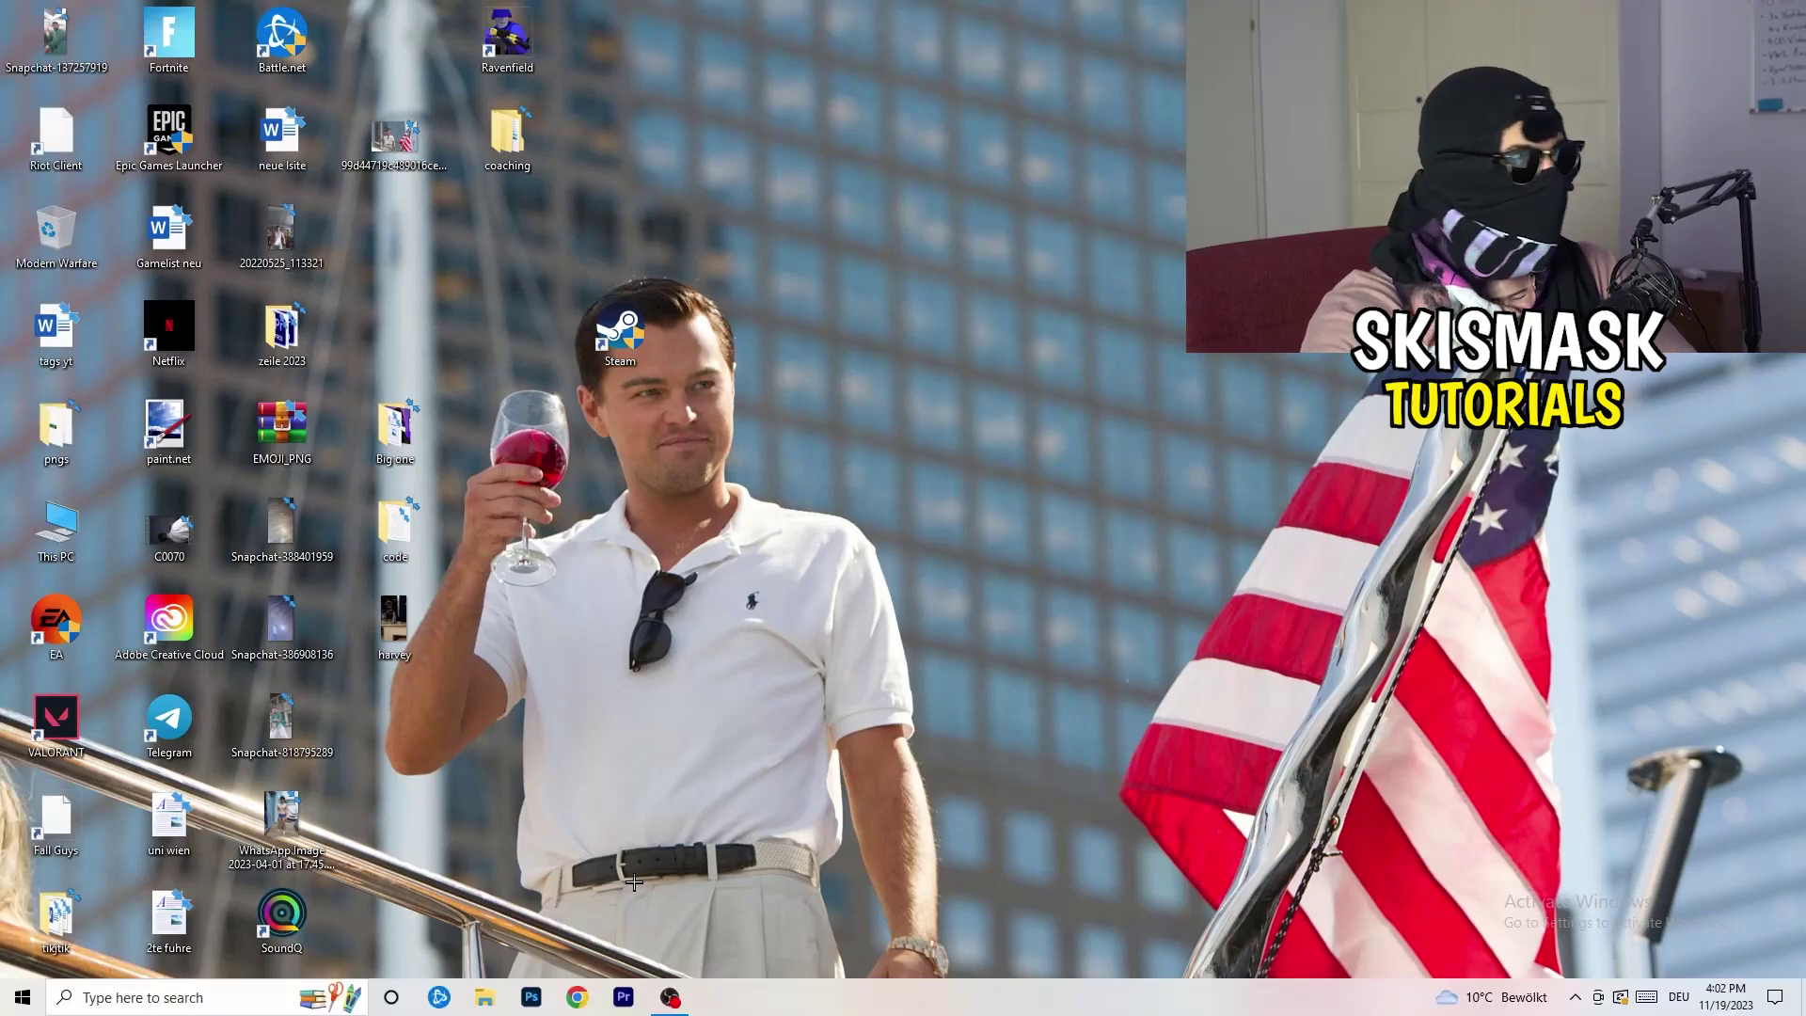
right_click(905, 1008)
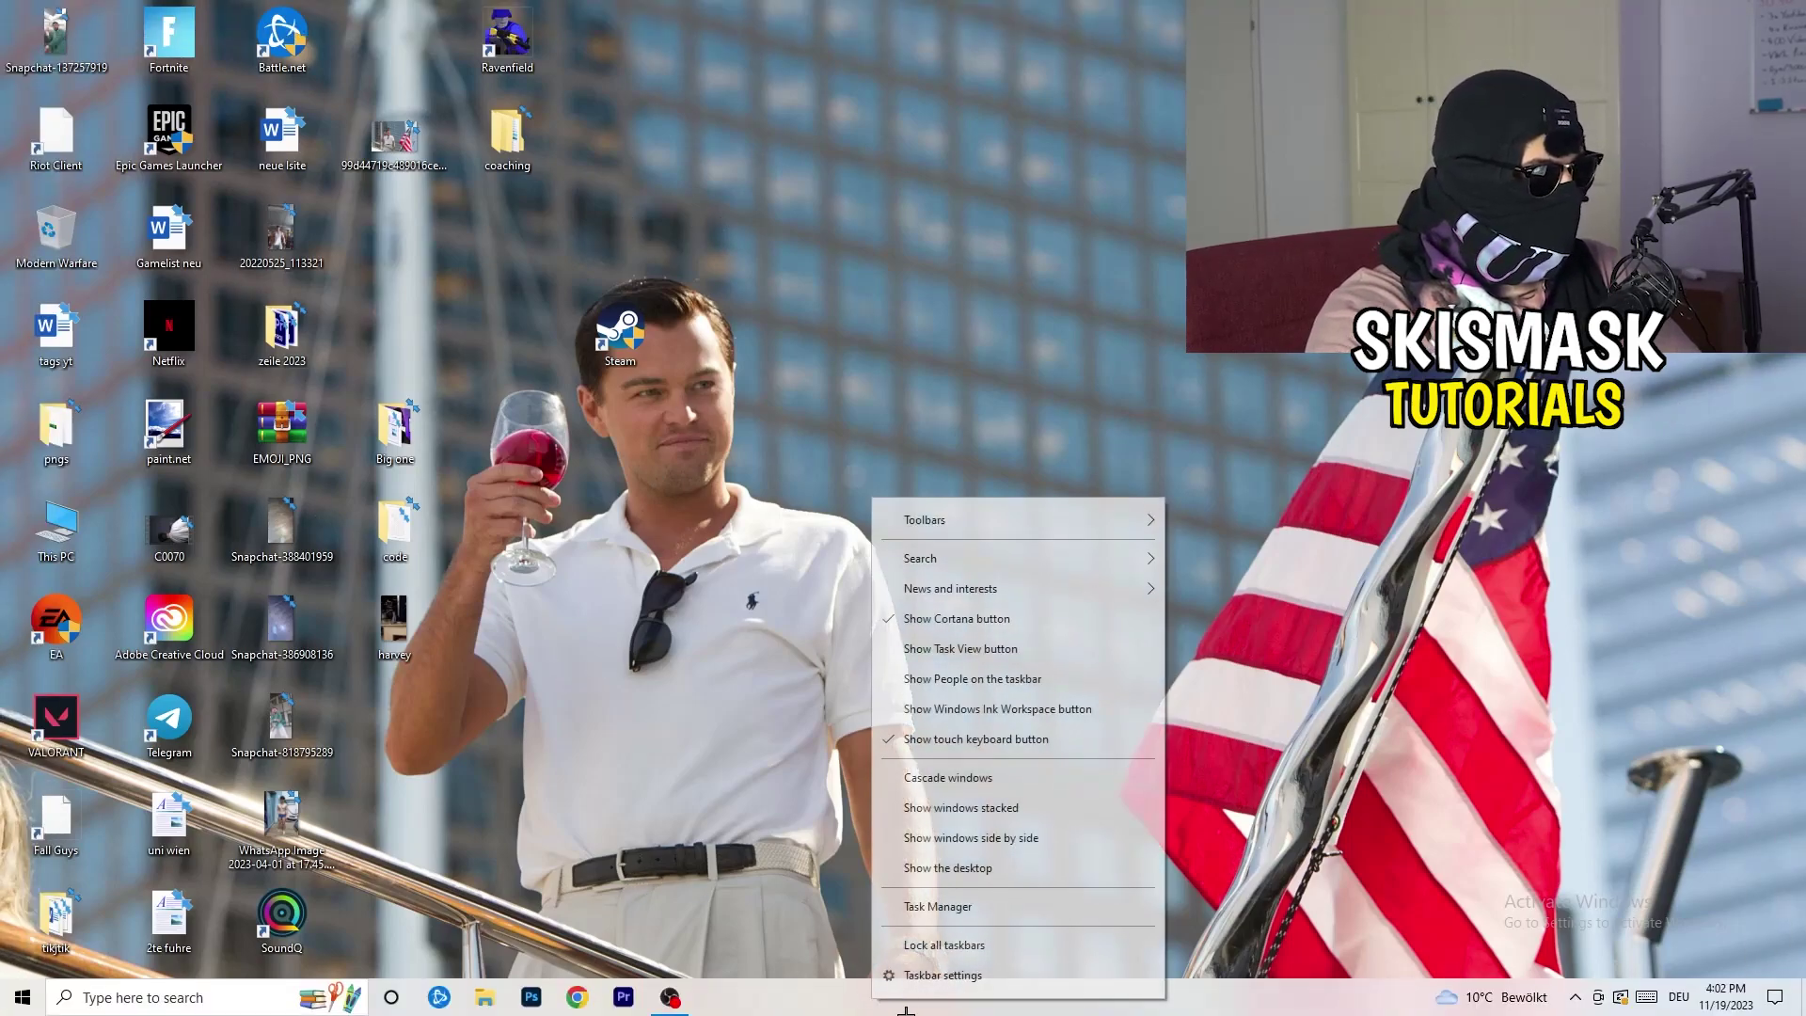
click(972, 909)
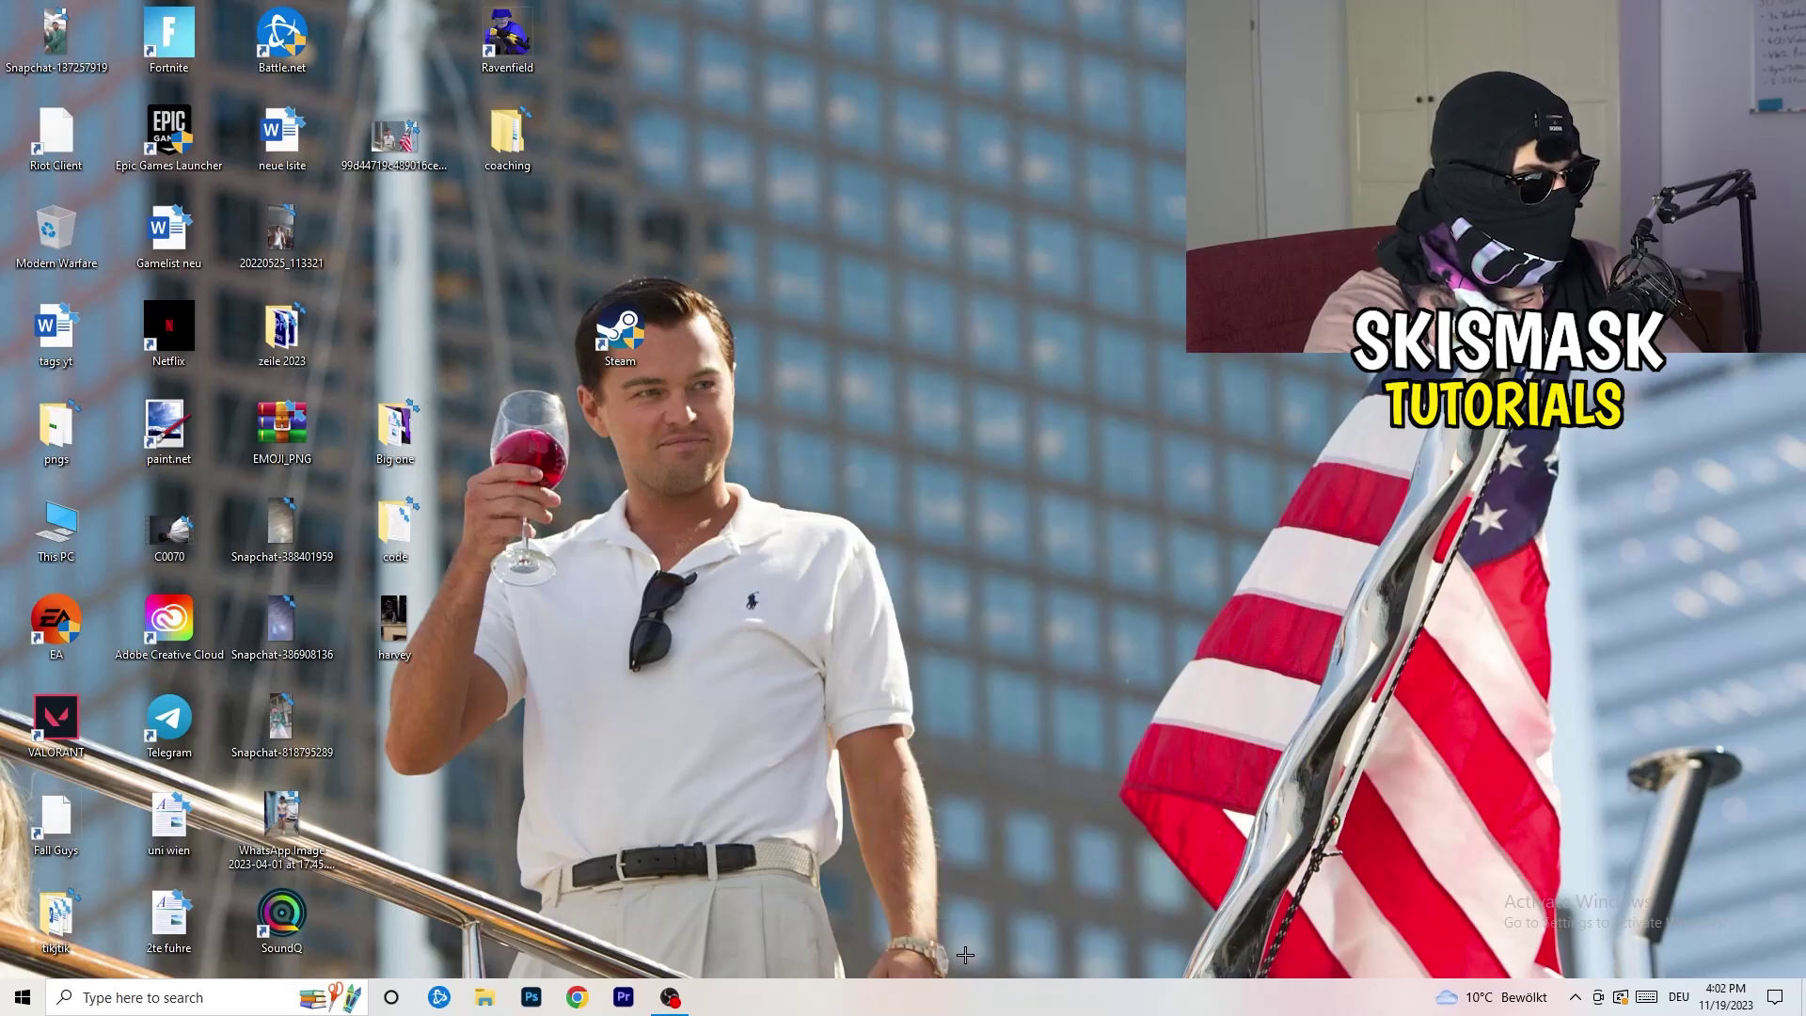
click(1044, 46)
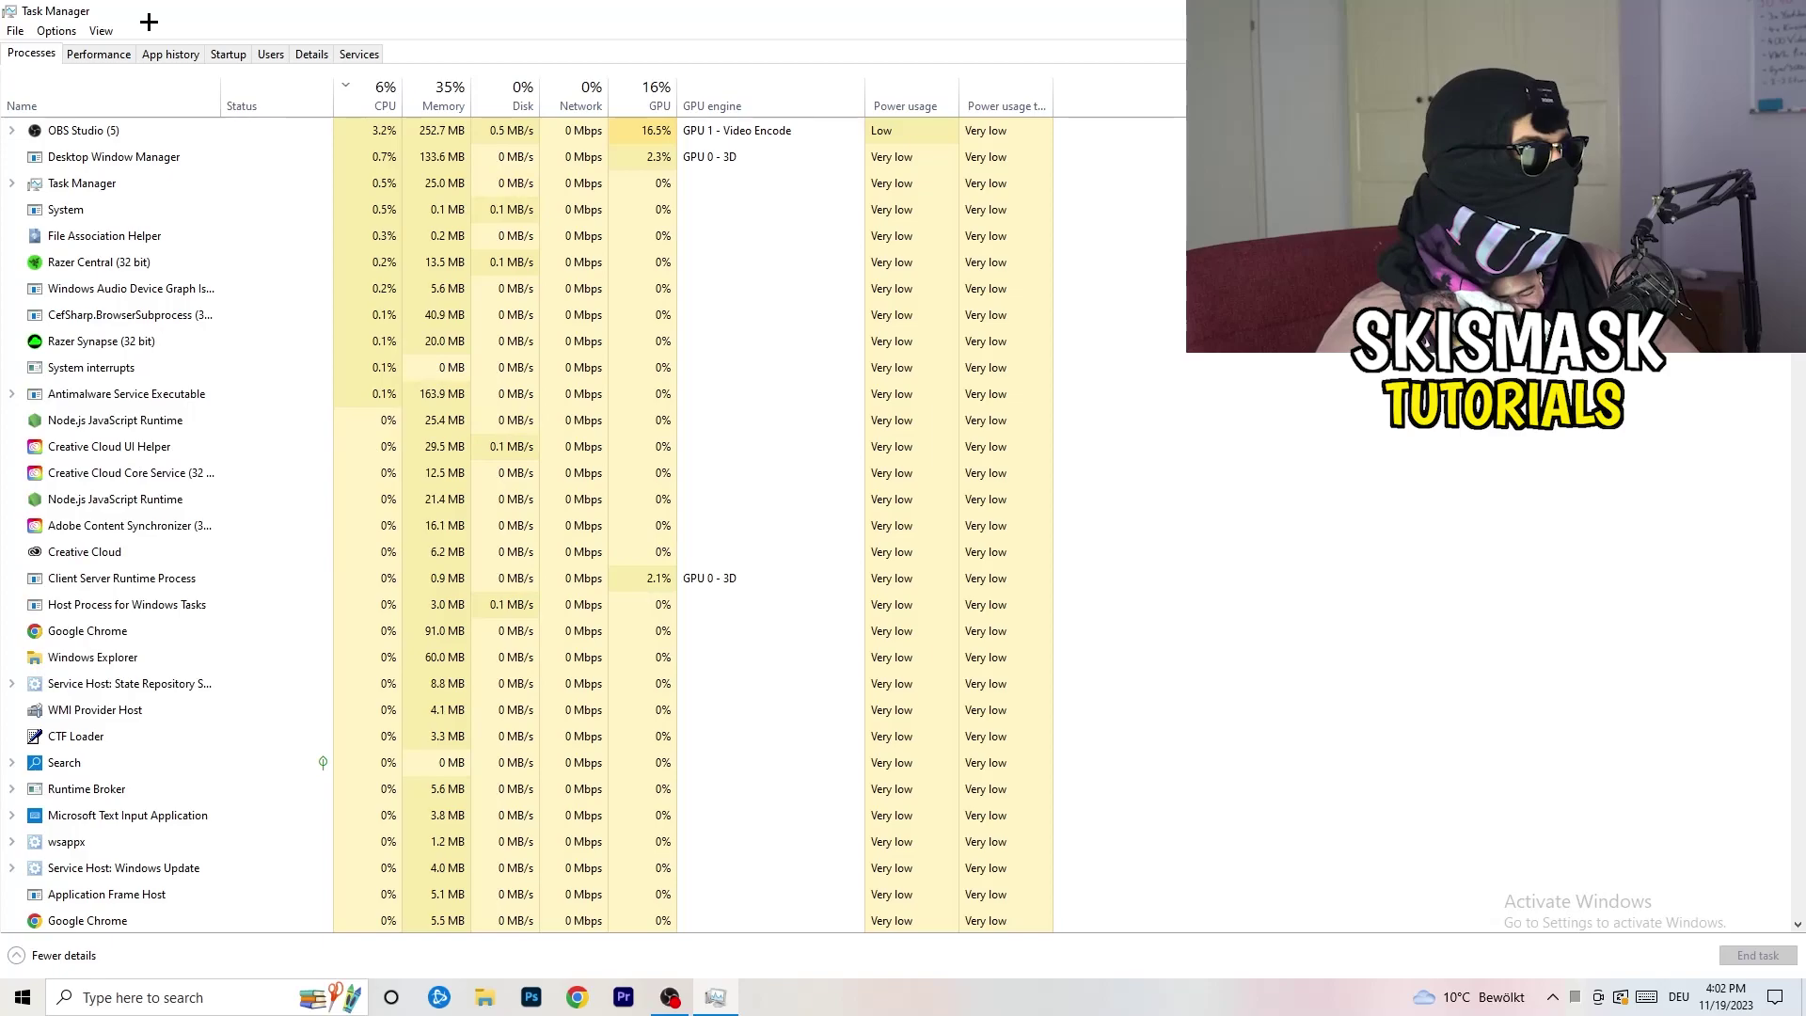
Step: Sort processes by GPU, inspect OBS Studio without ending it, then sort by CPU
click(654, 94)
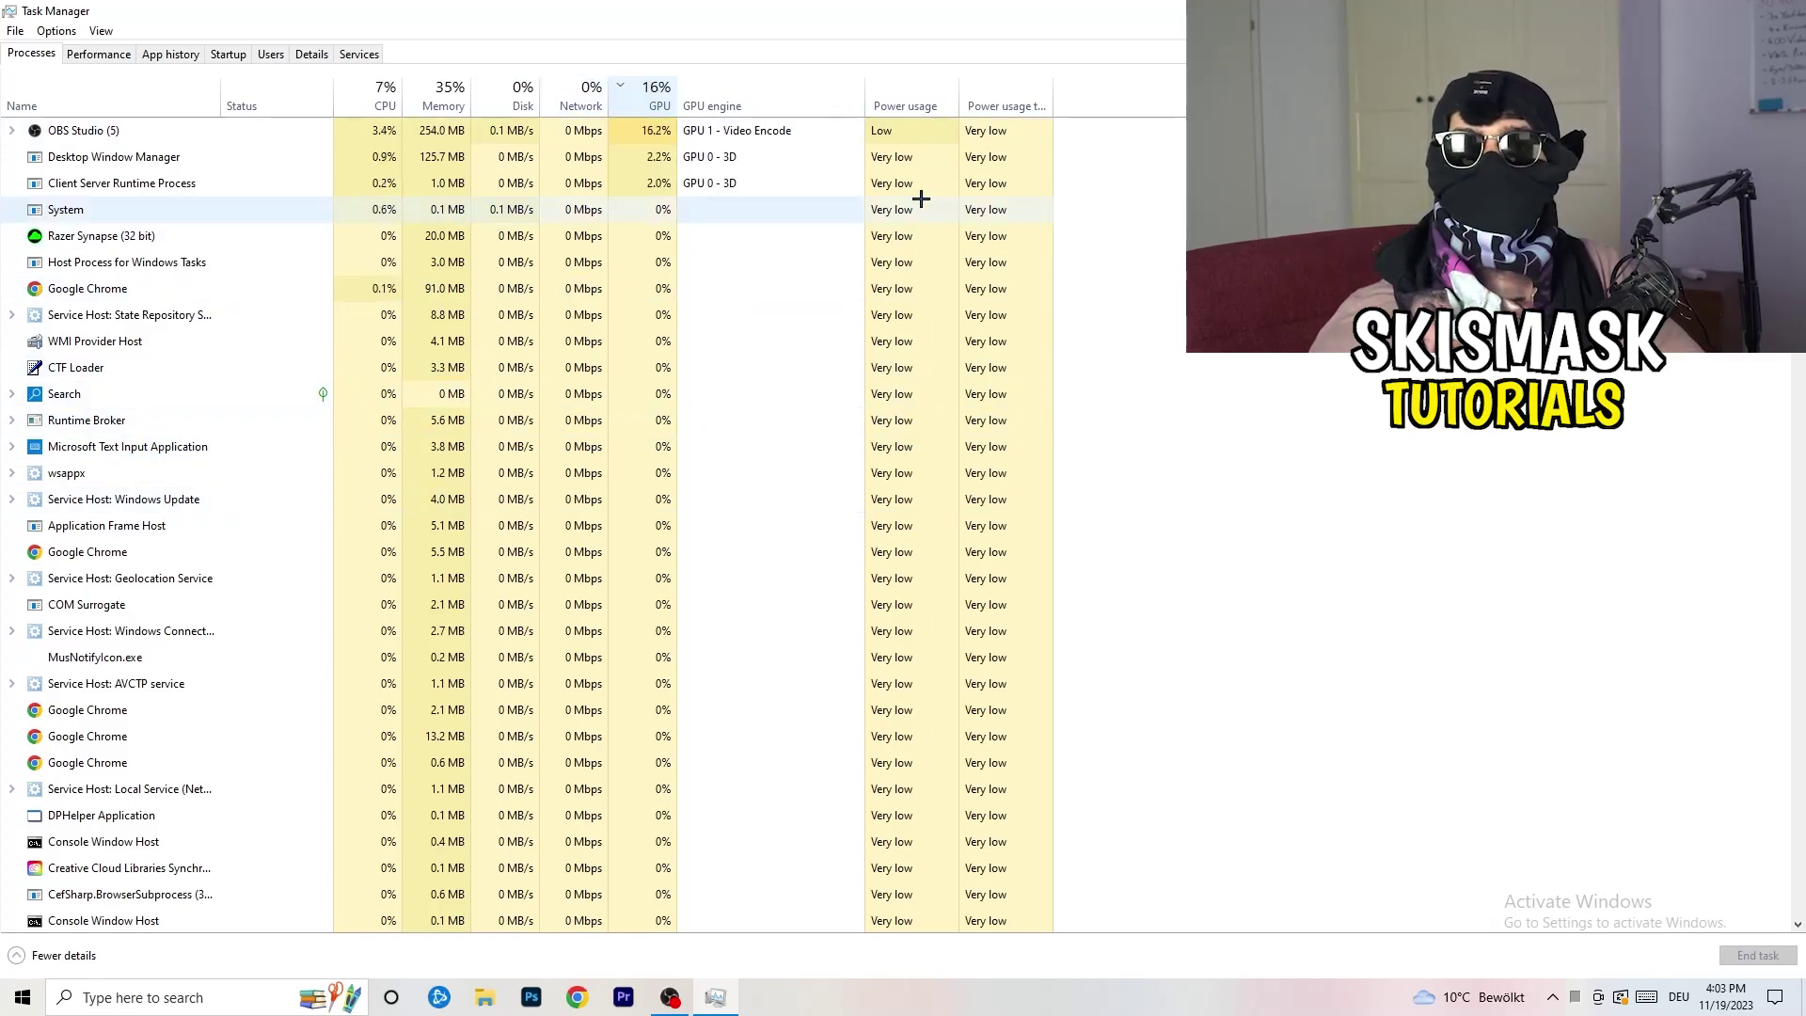
right_click(656, 136)
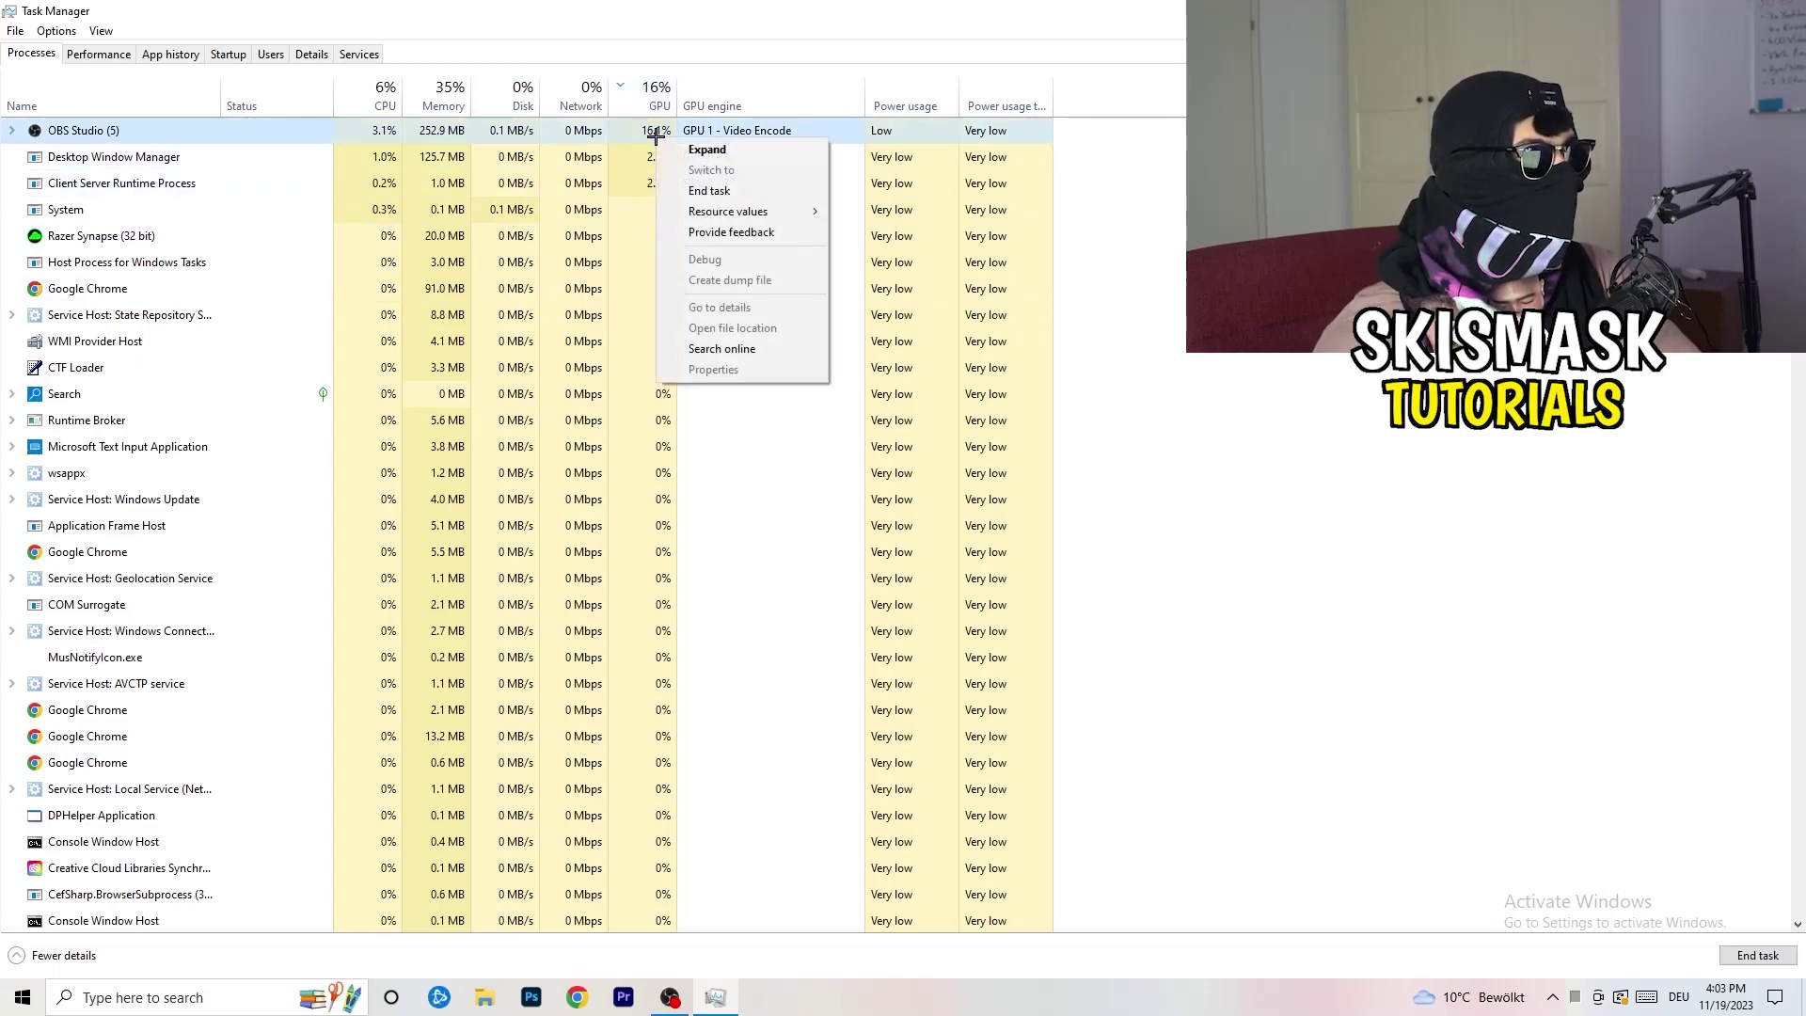
click(727, 191)
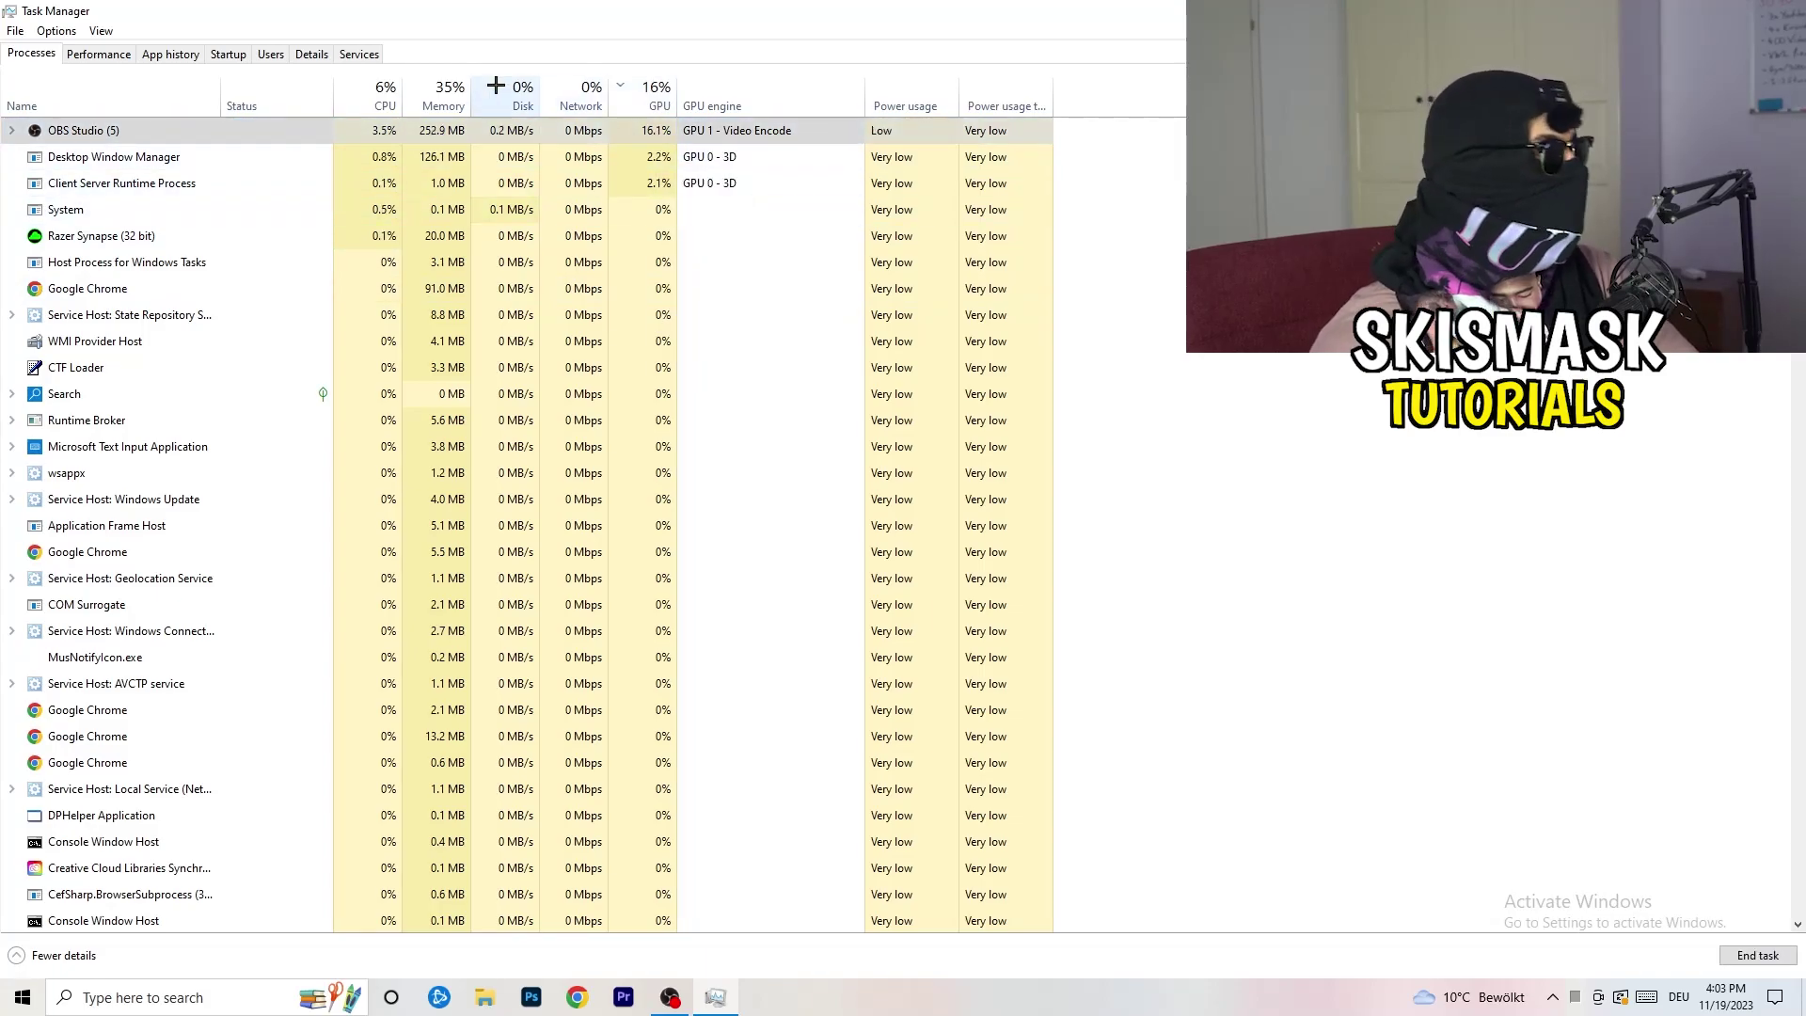
click(381, 98)
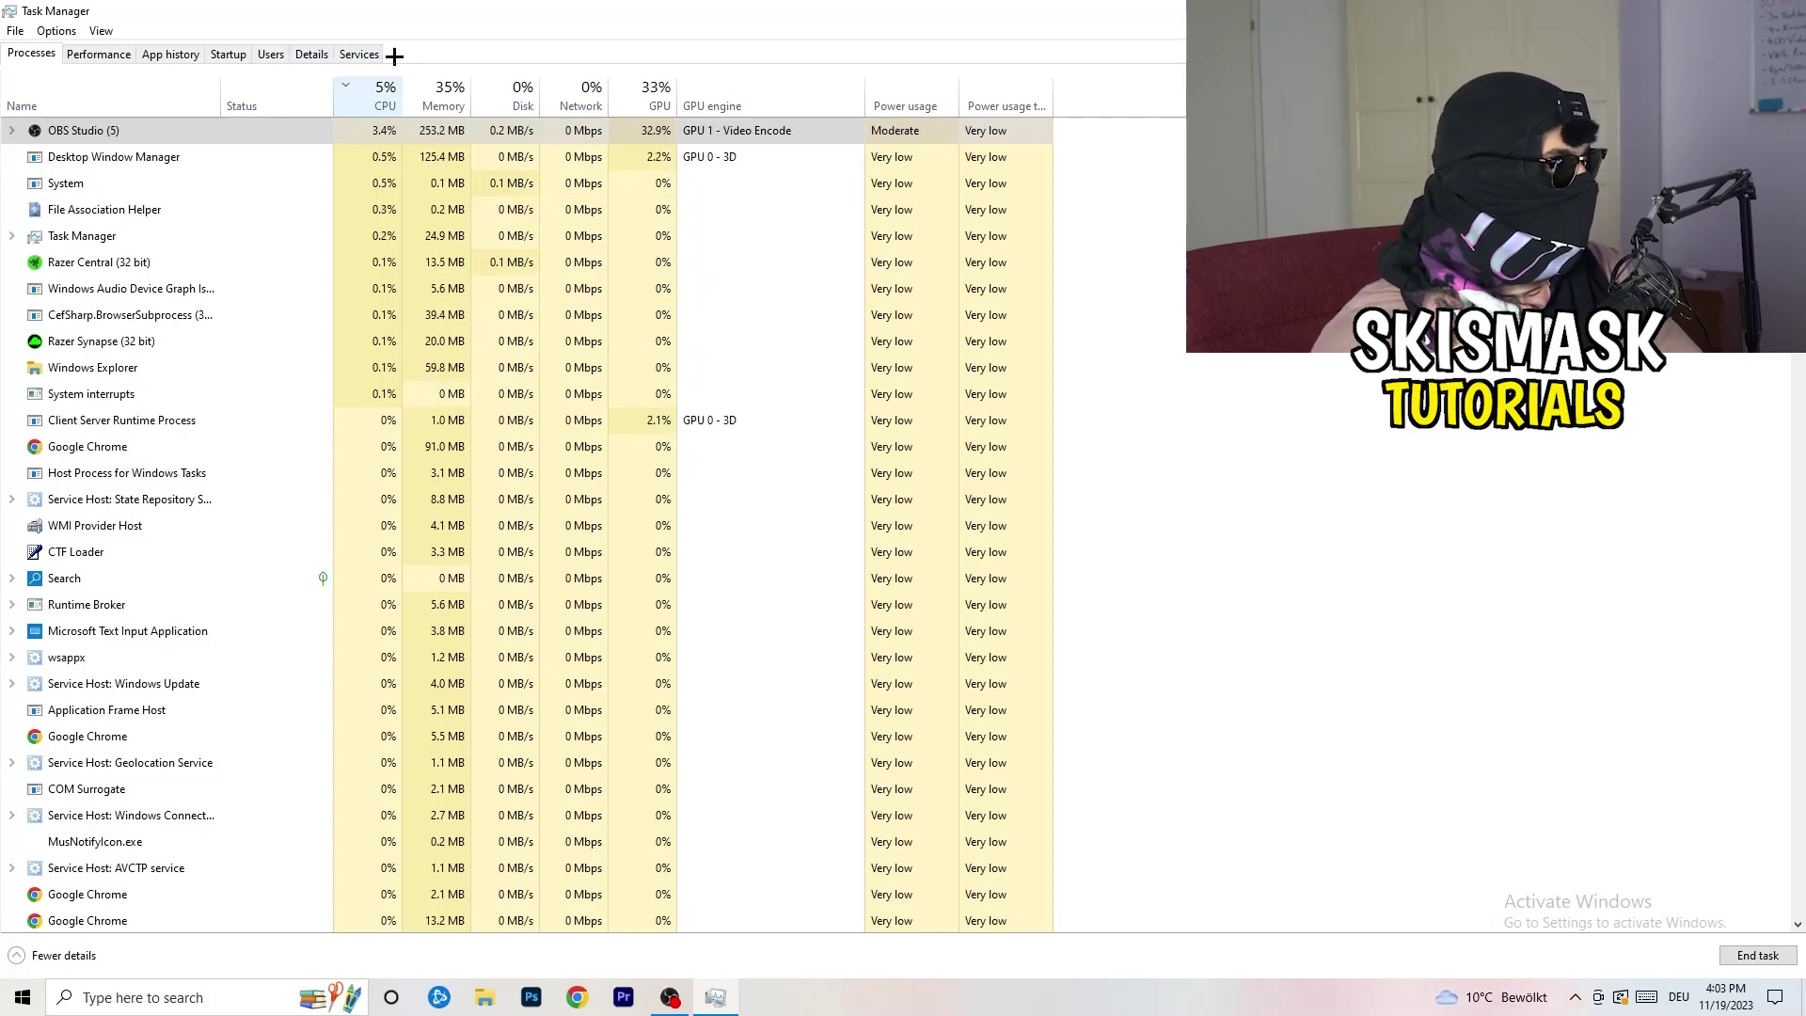
Step: Review Set priority options for Creative Cloud UI Helper in Details, then switch to Startup
click(311, 54)
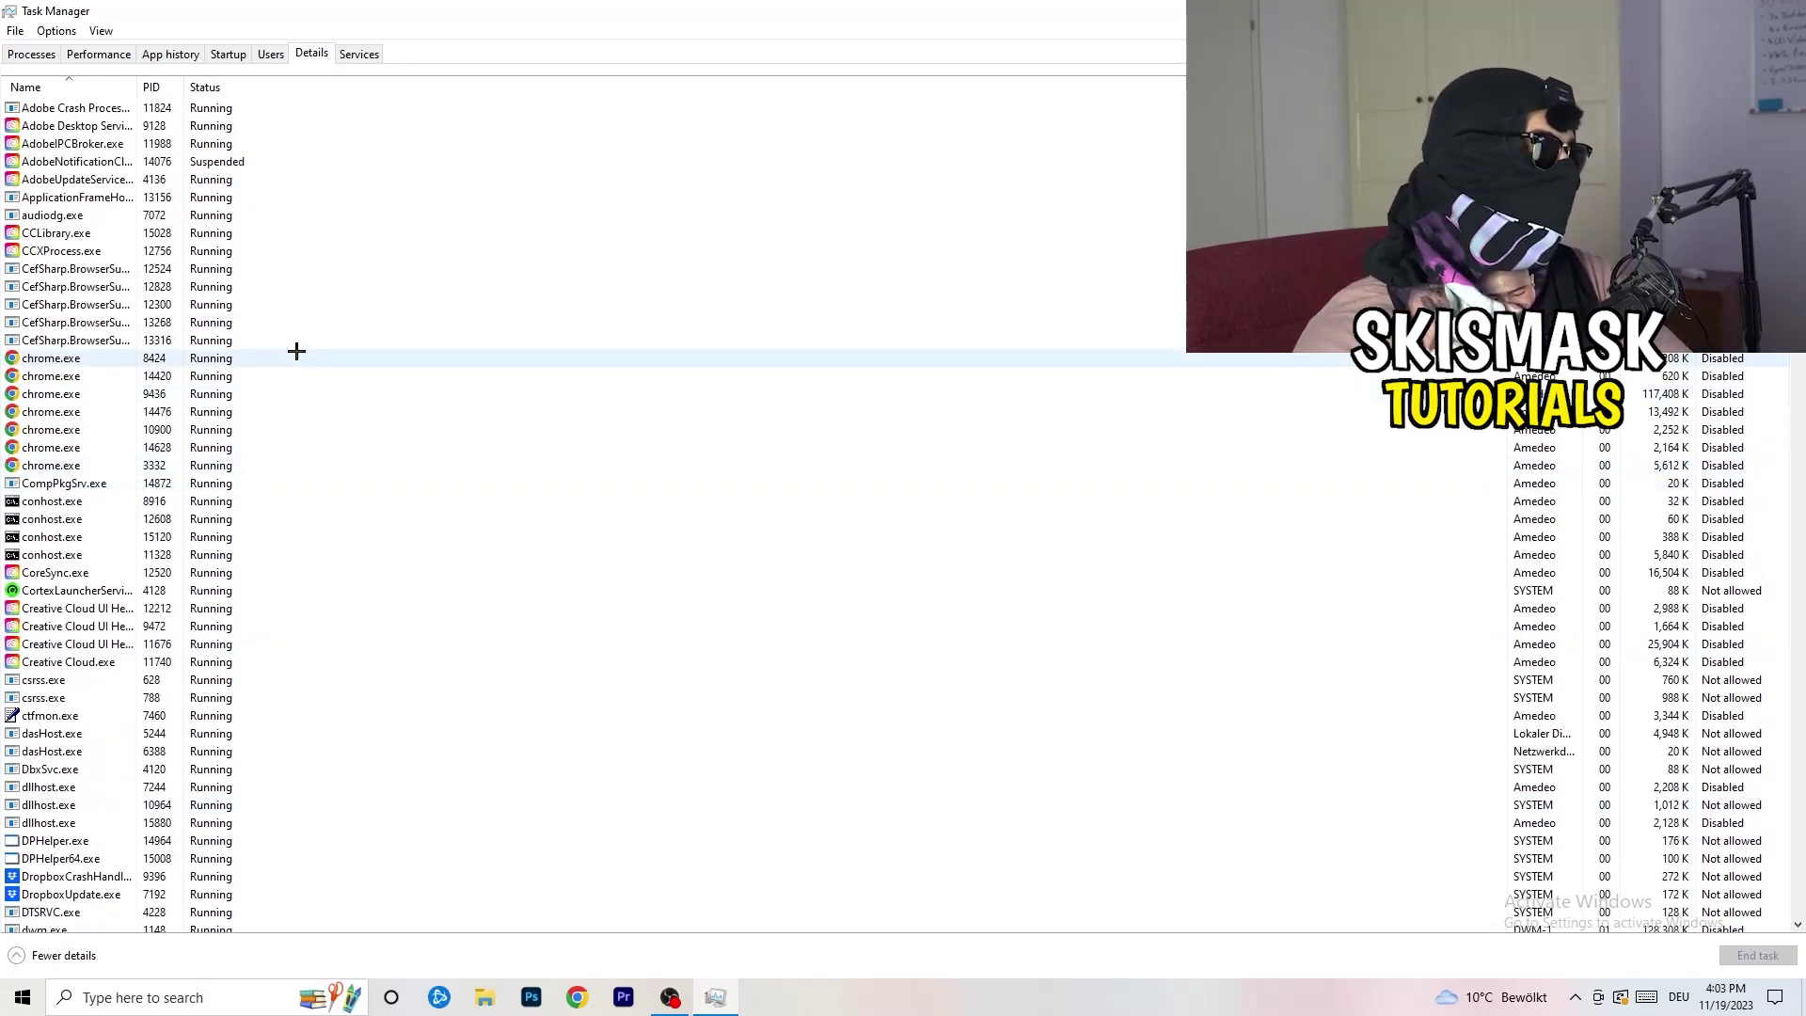
scroll(105, 509, down, 3)
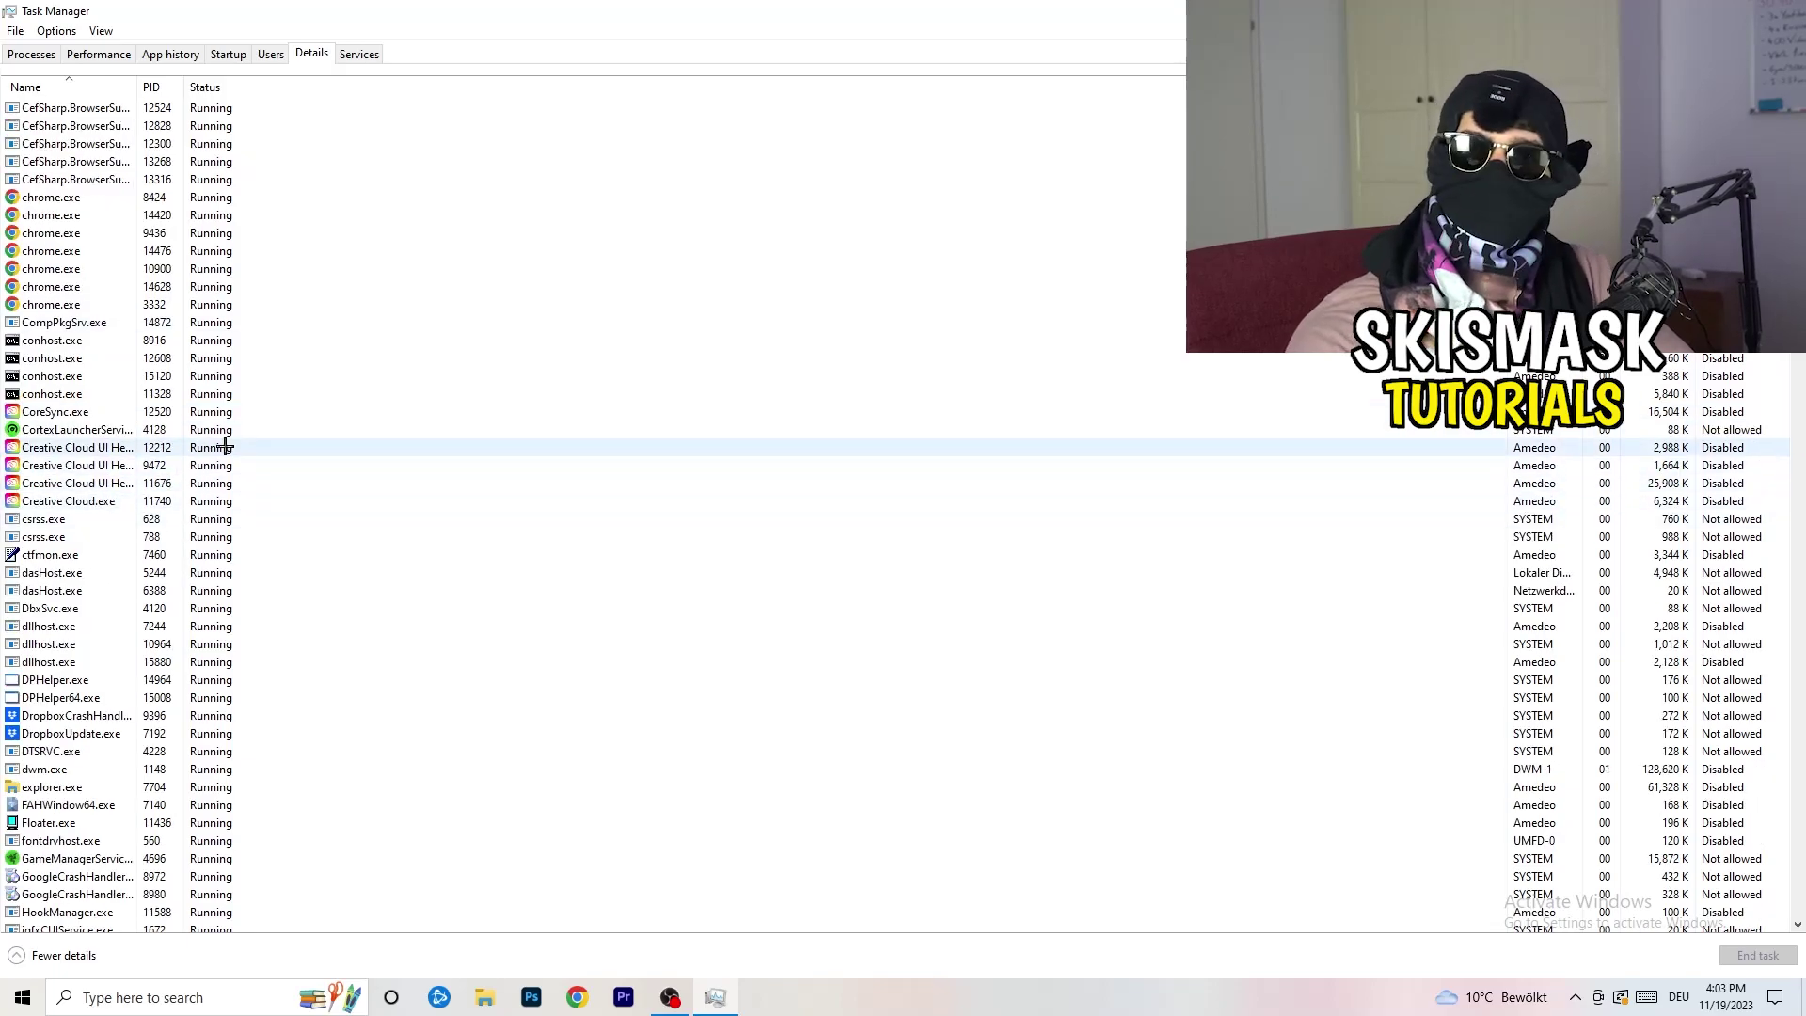
click(75, 483)
right_click(75, 482)
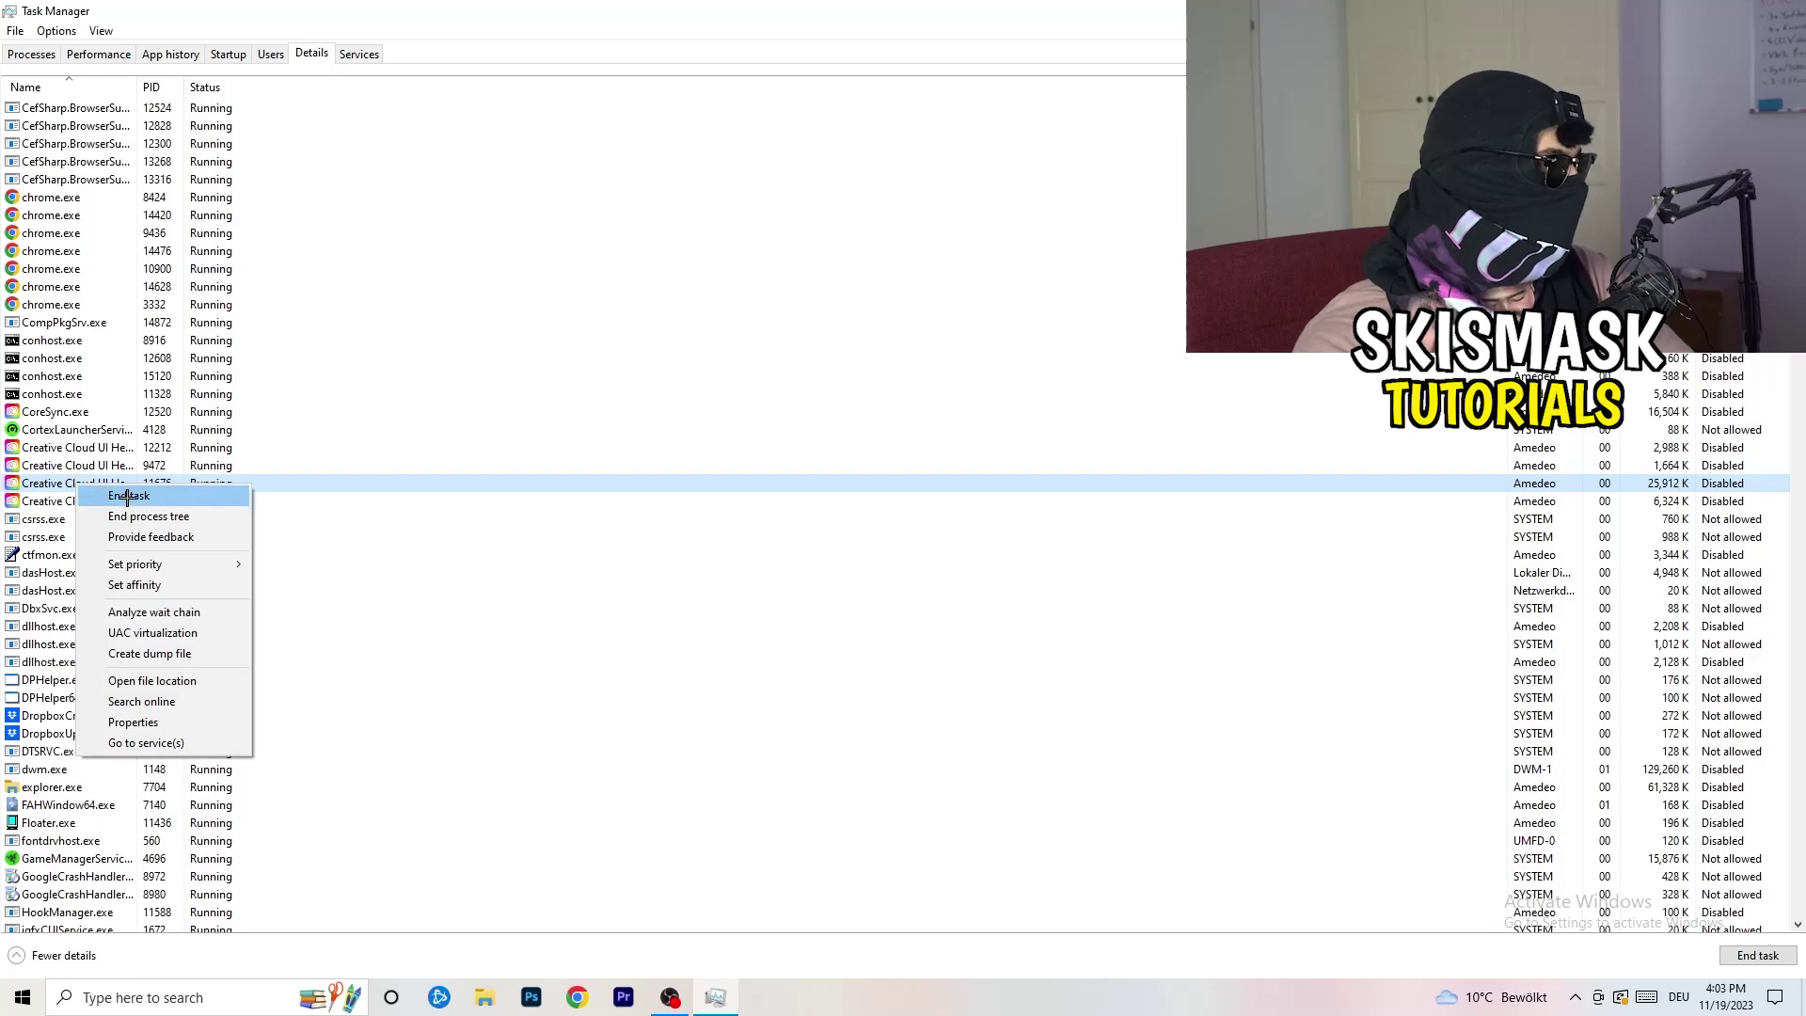
mouse_move(188, 563)
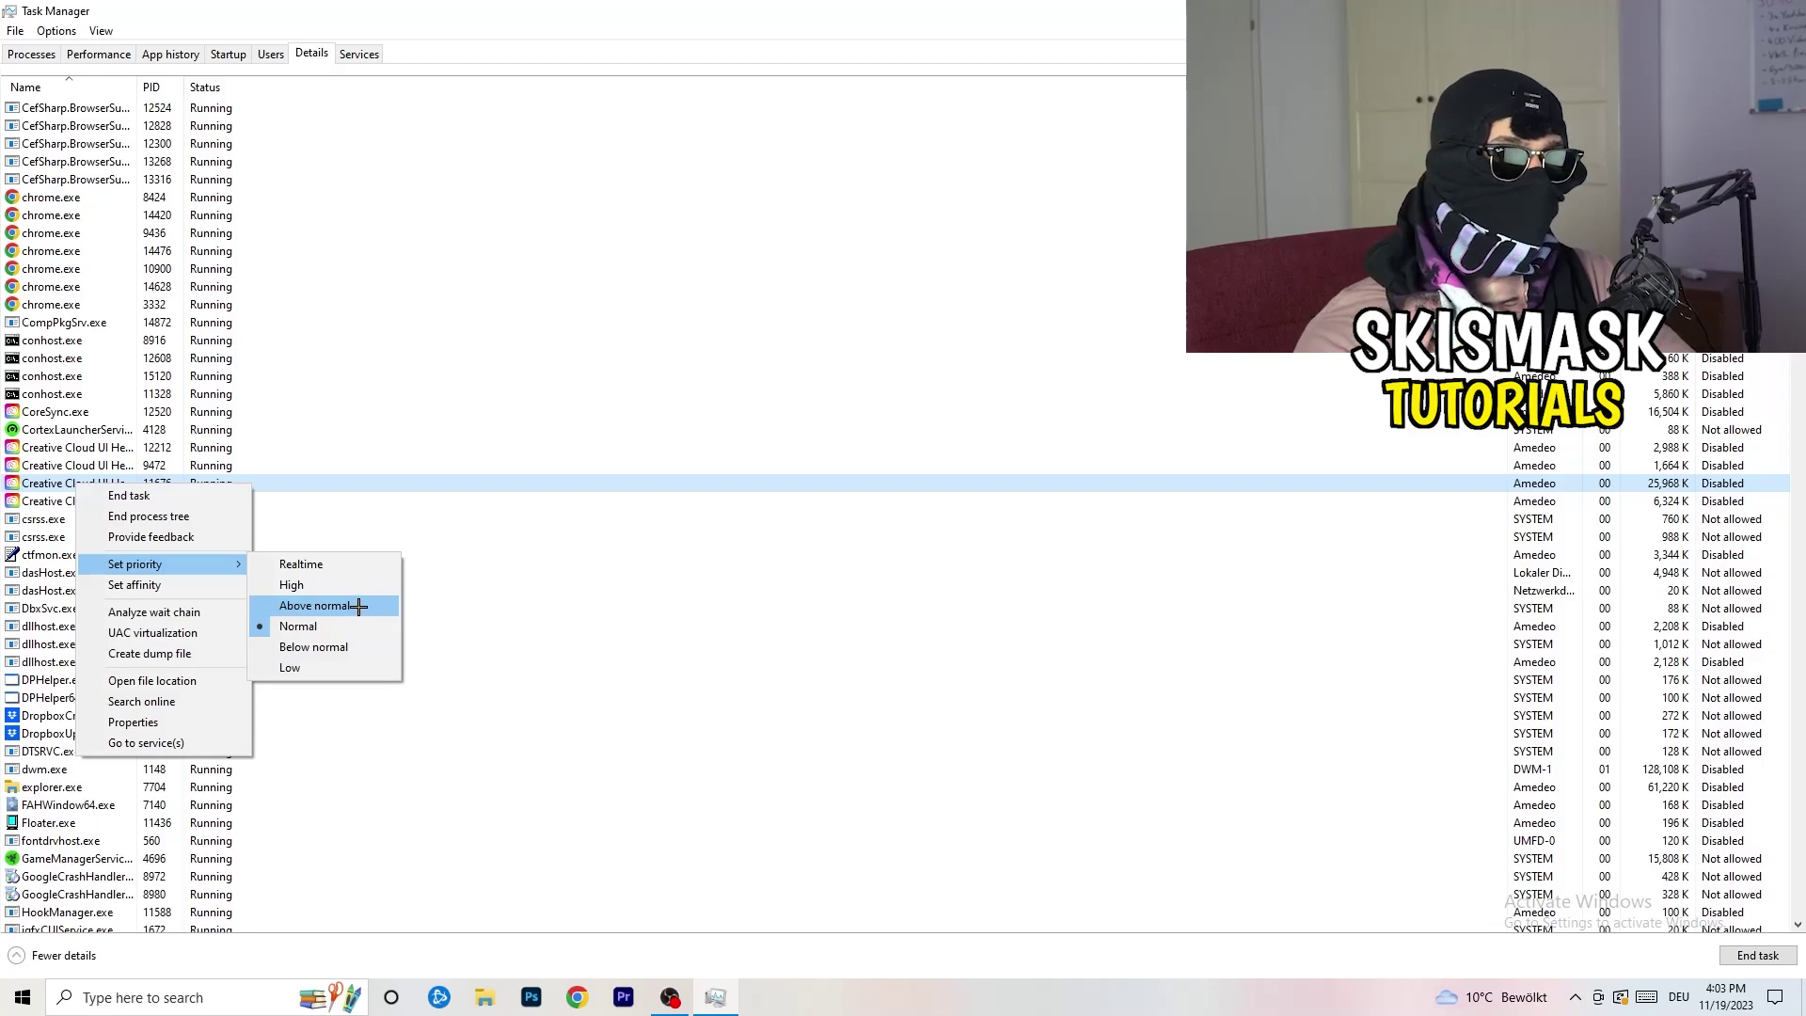
click(237, 55)
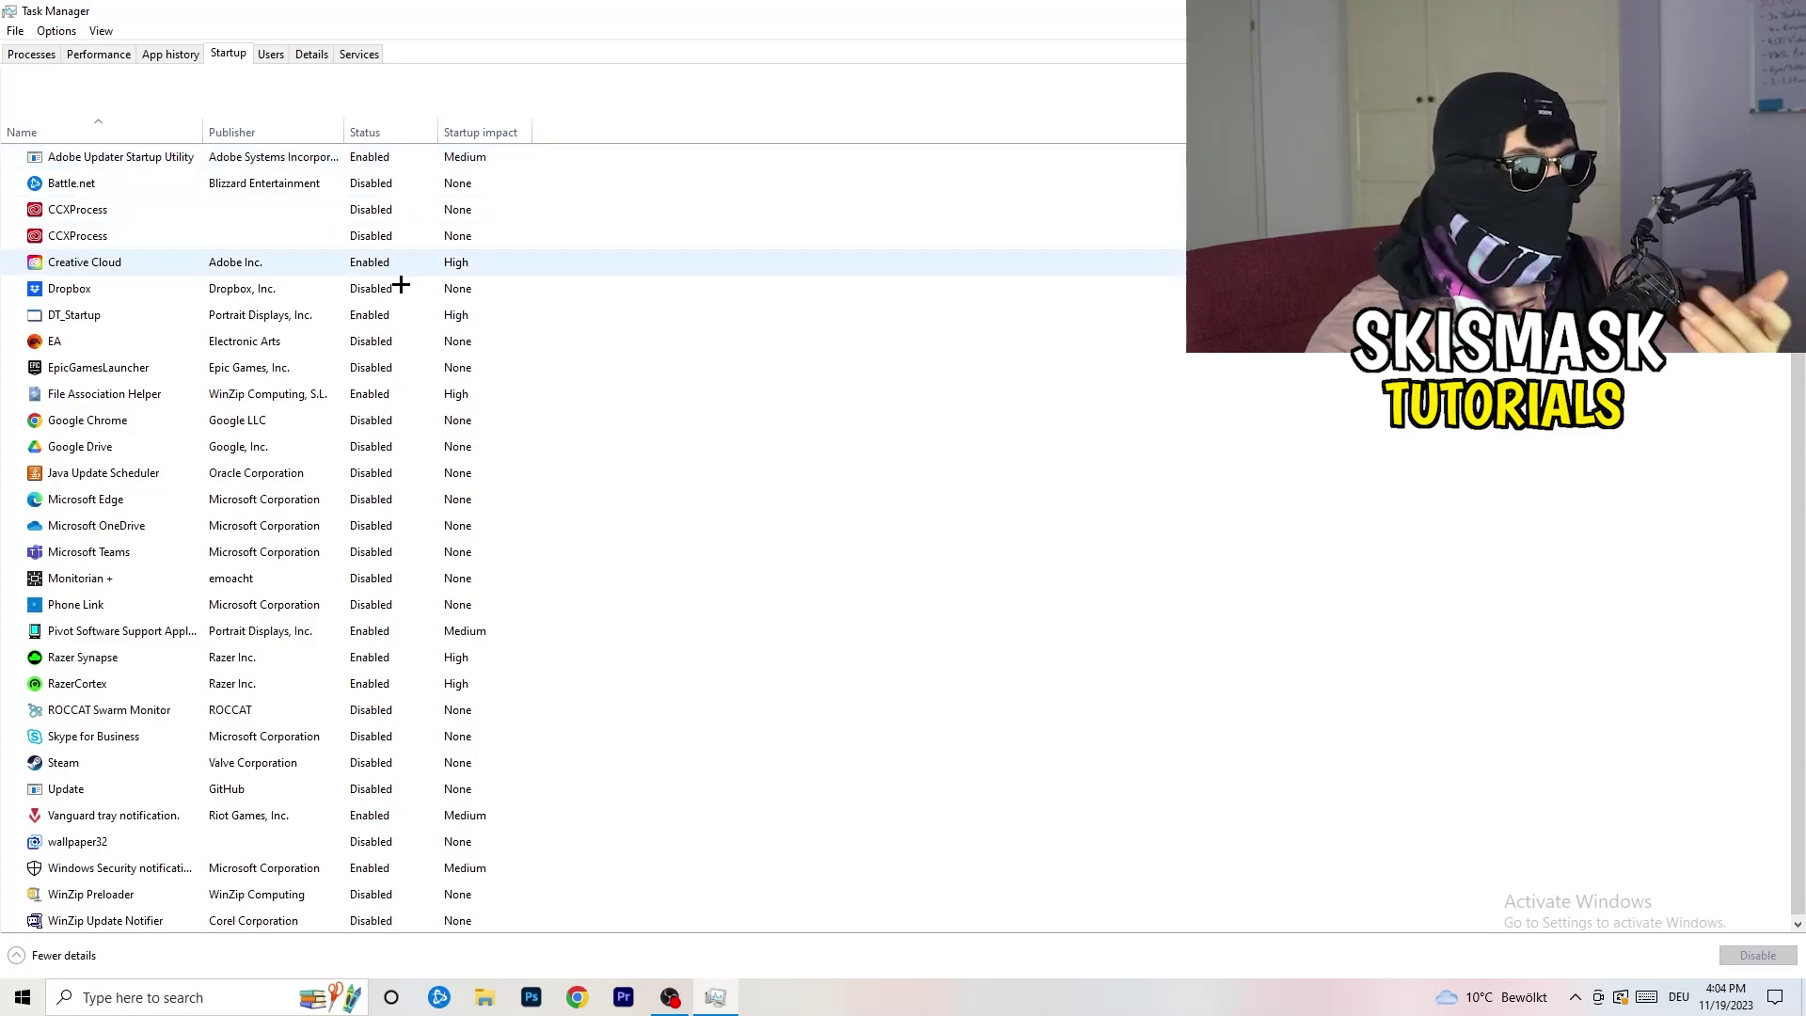
Step: Leave DT_Startup enabled and close Task Manager with Alt+F4
right_click(411, 311)
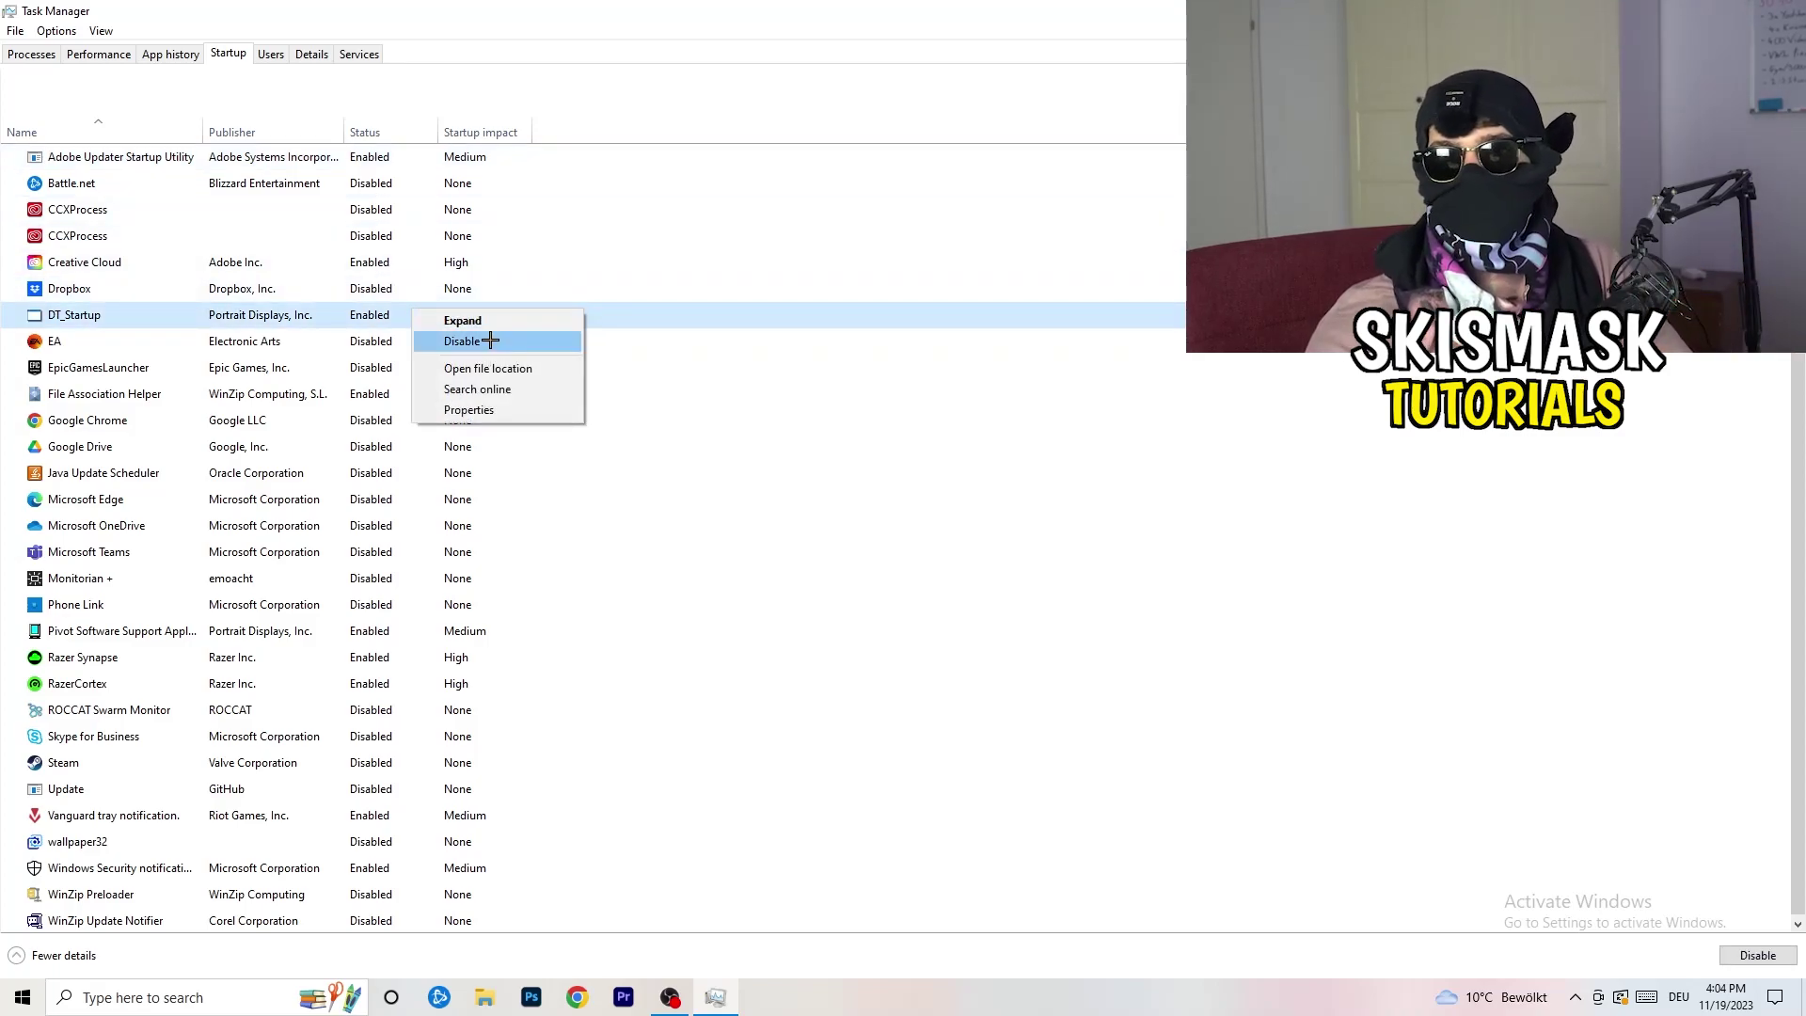
click(1057, 63)
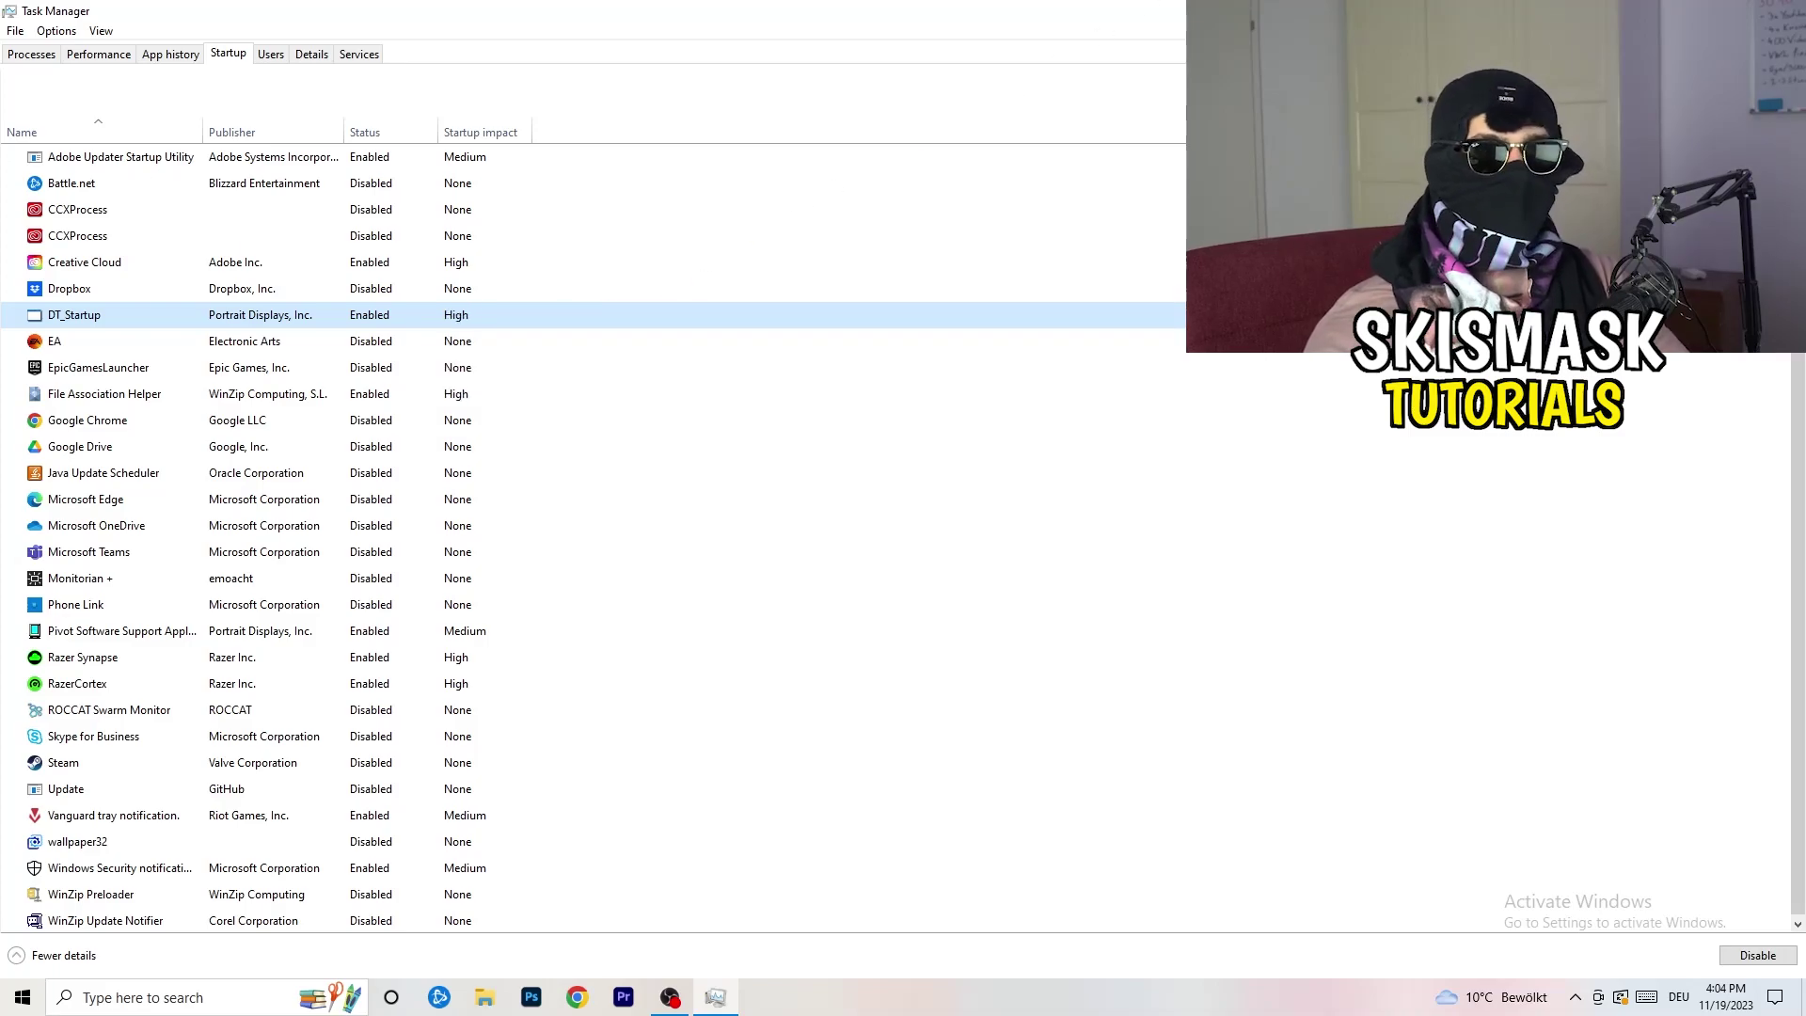
key(alt+F4)
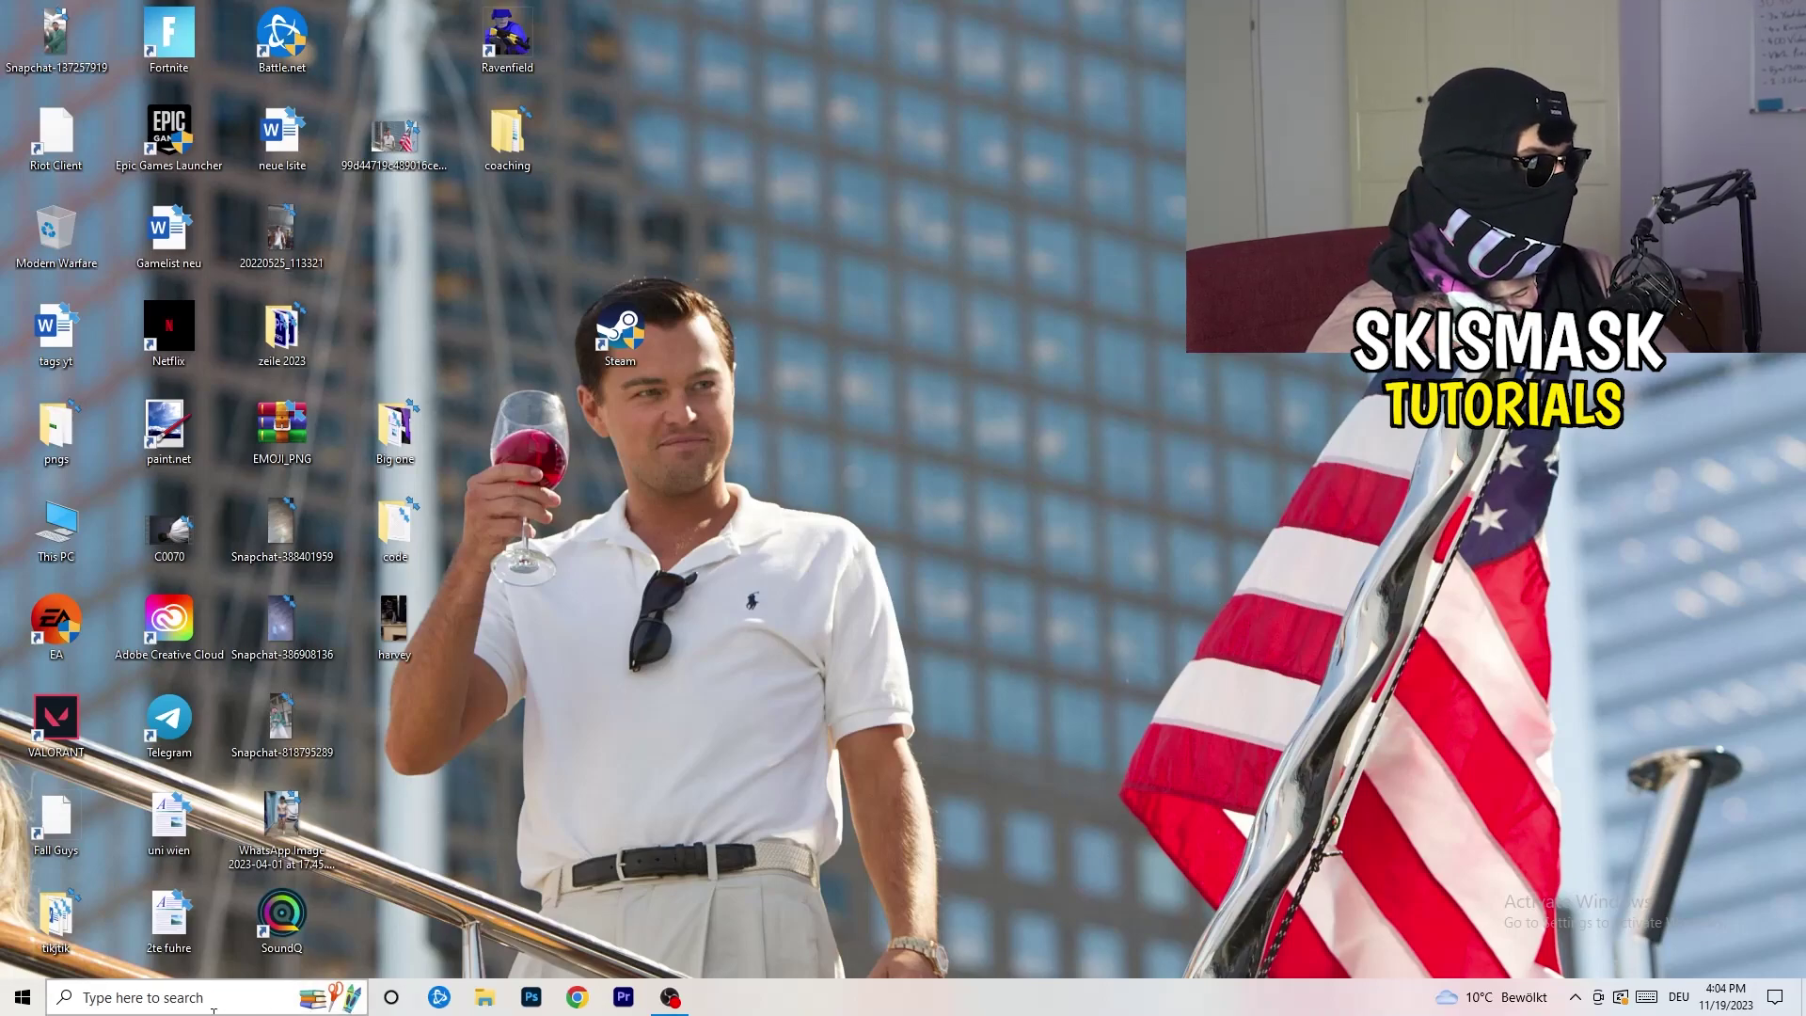
Step: Launch Settings from Start, go to System Display, and select display 1
click(17, 1001)
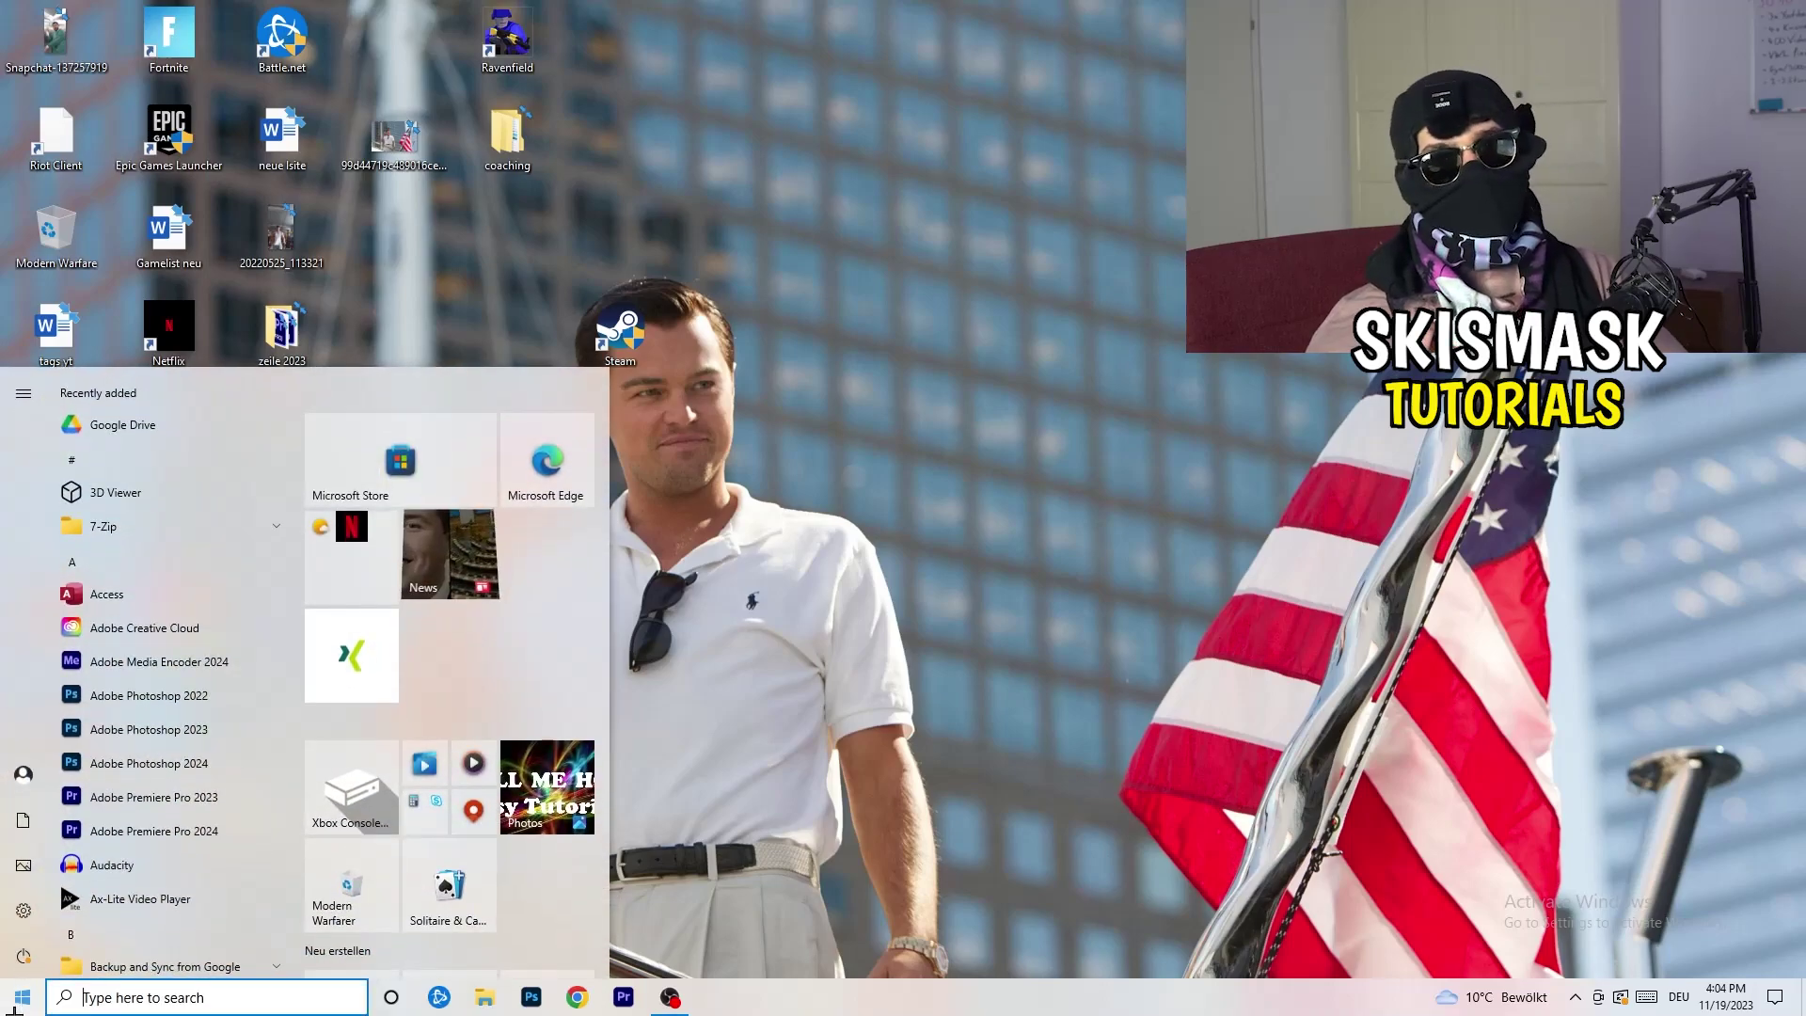
click(56, 911)
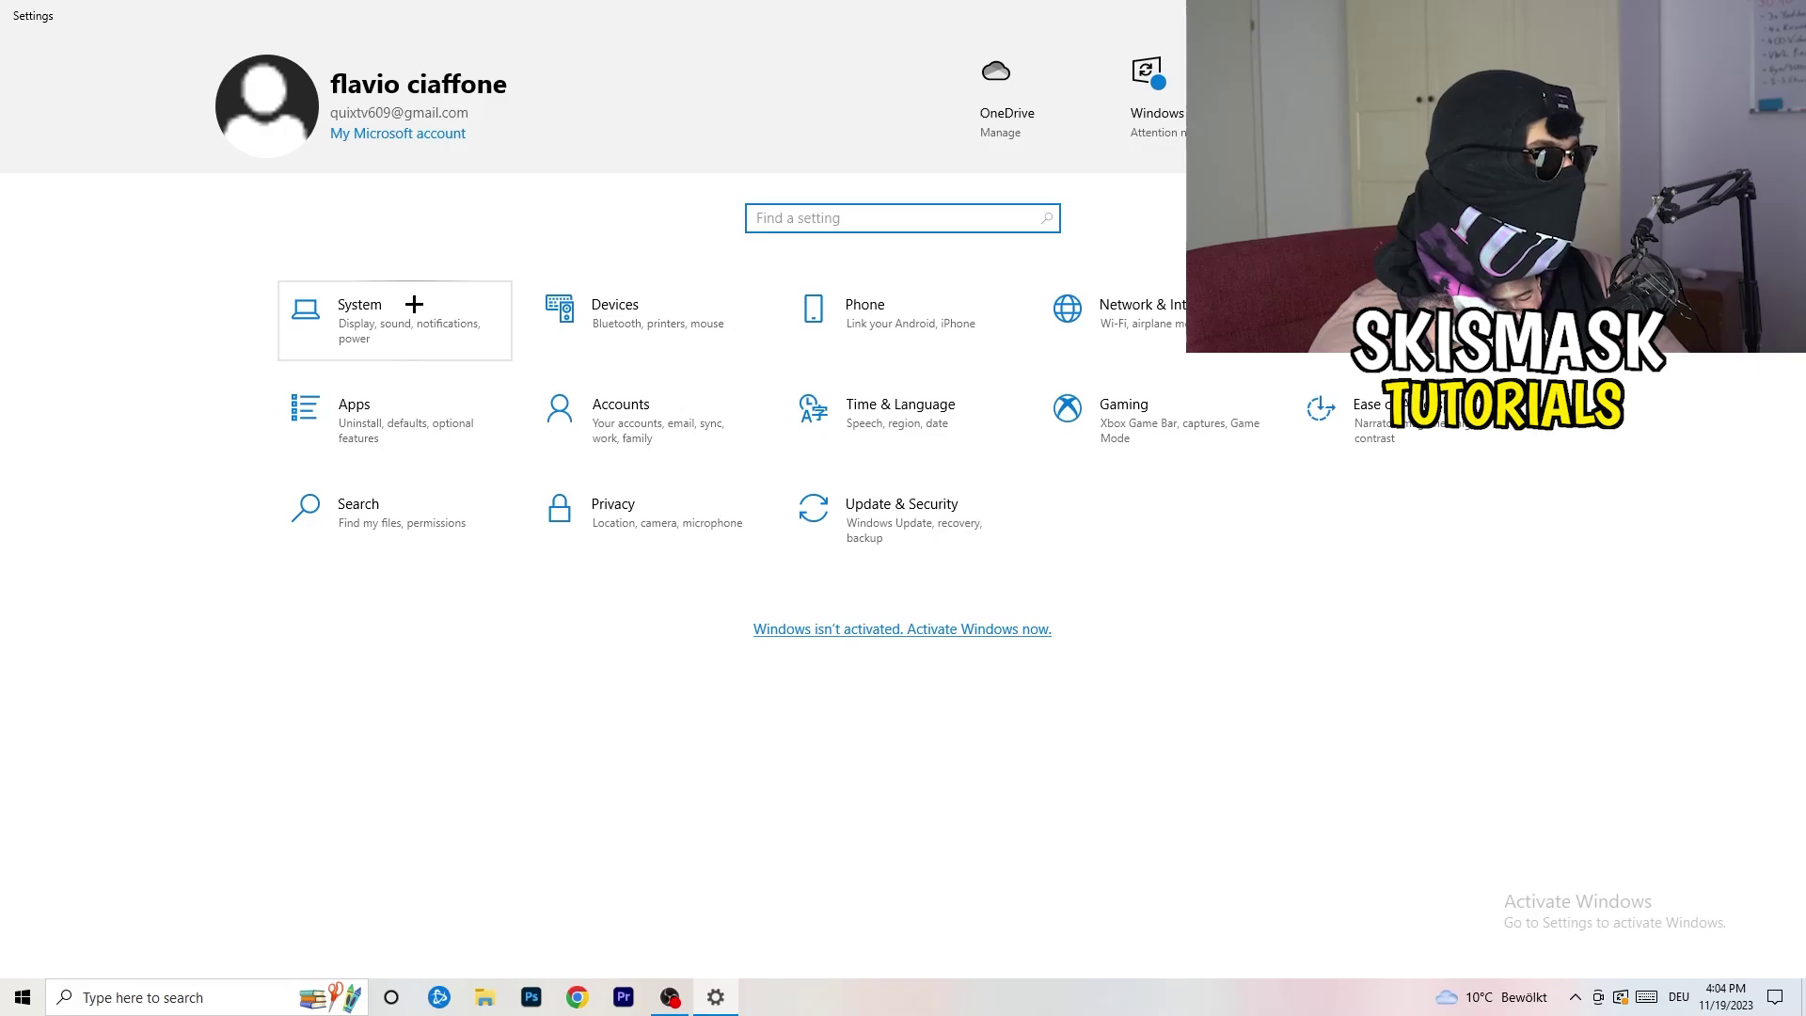
click(425, 304)
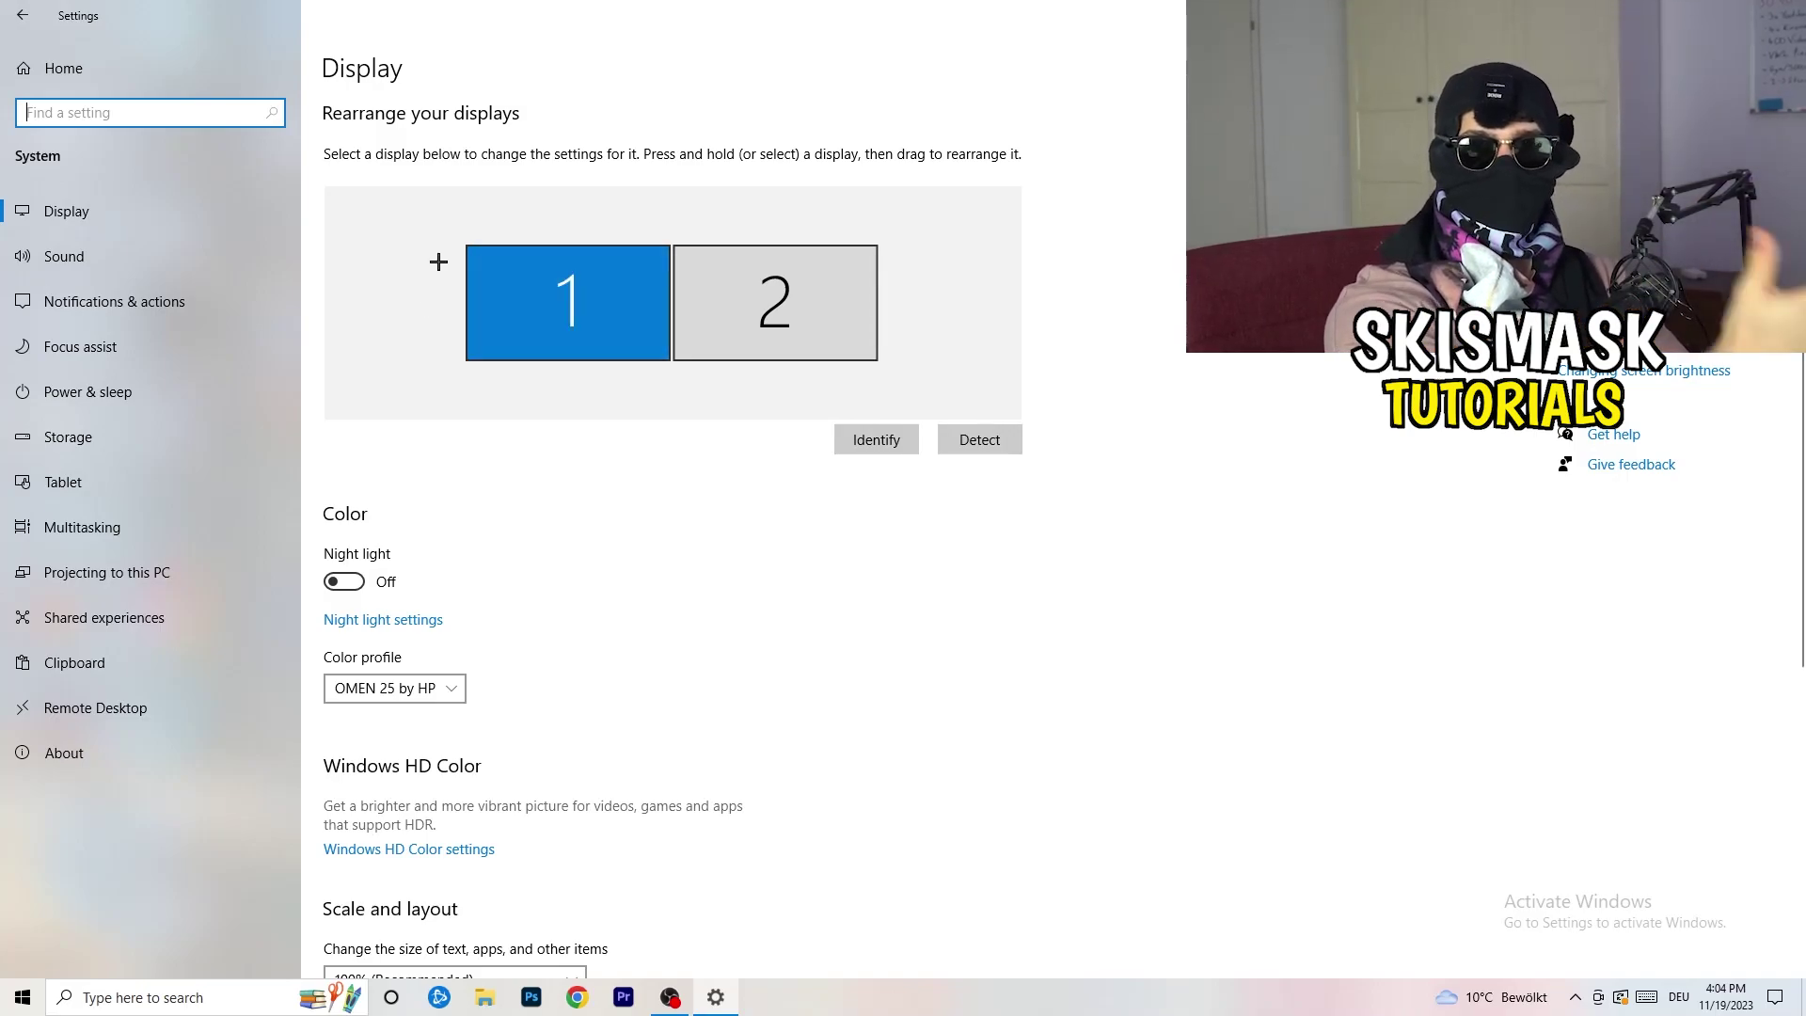
click(513, 284)
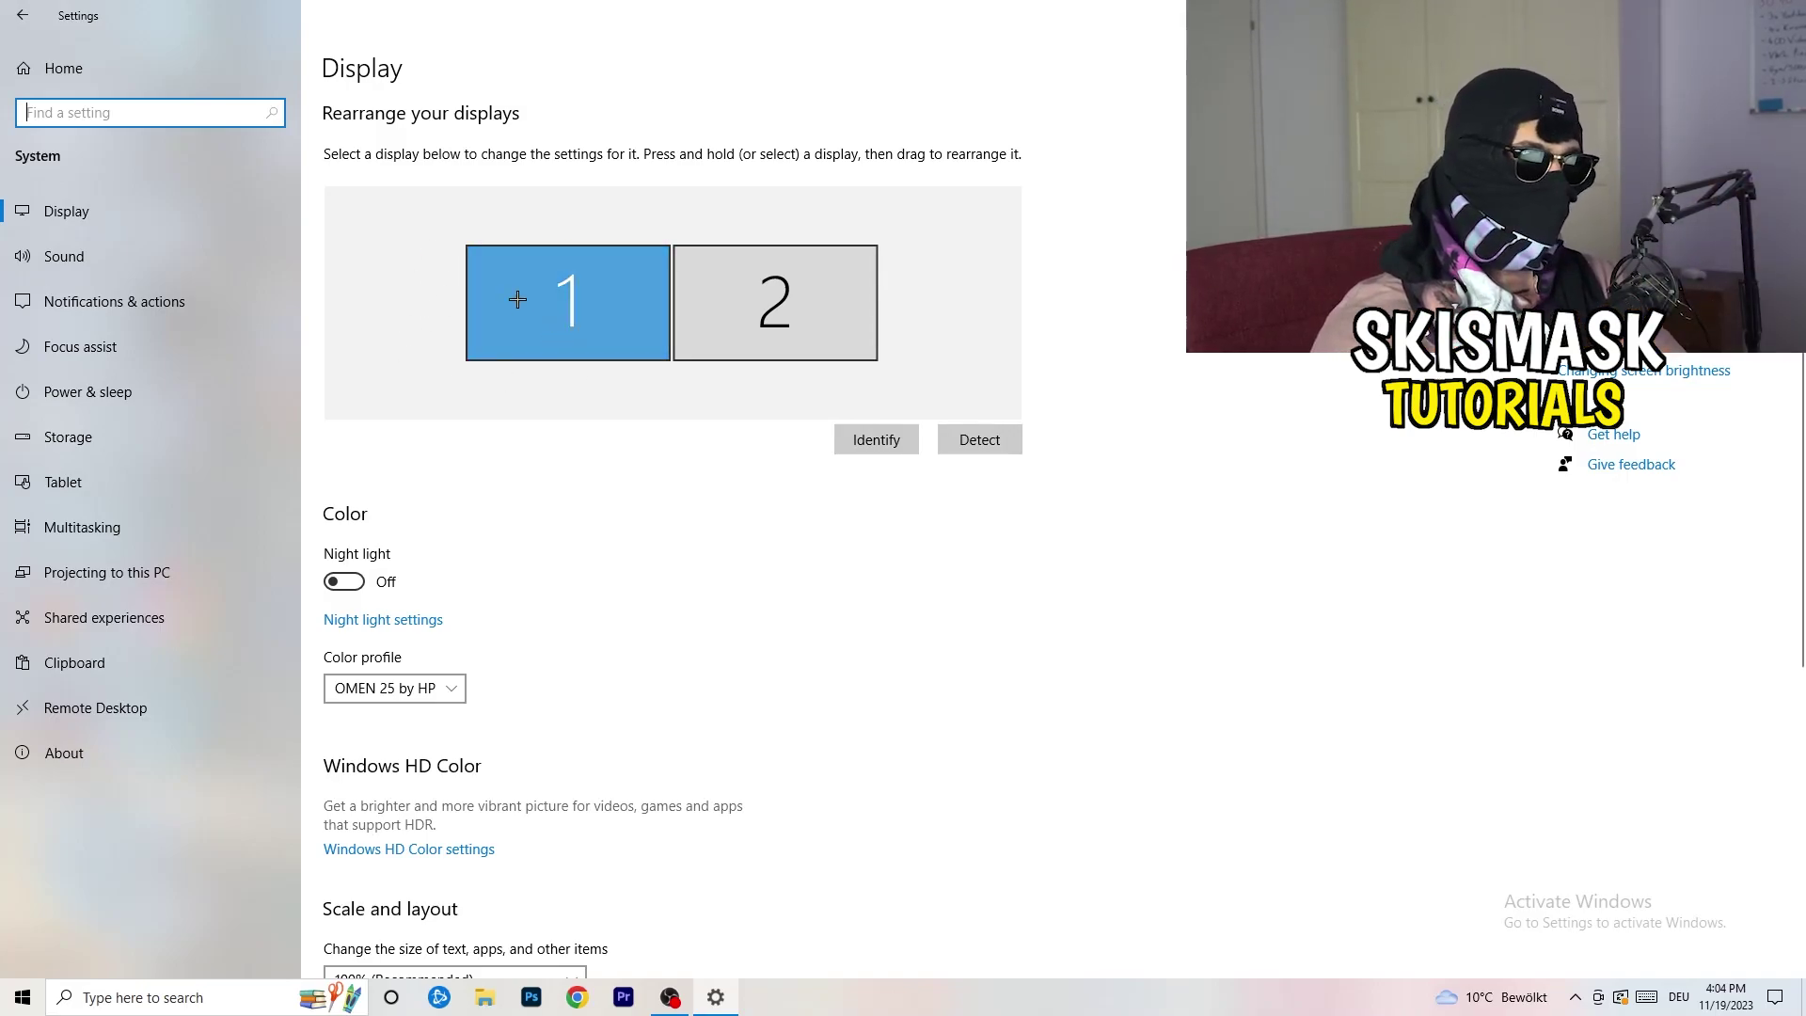
scroll(657, 342, down, 5)
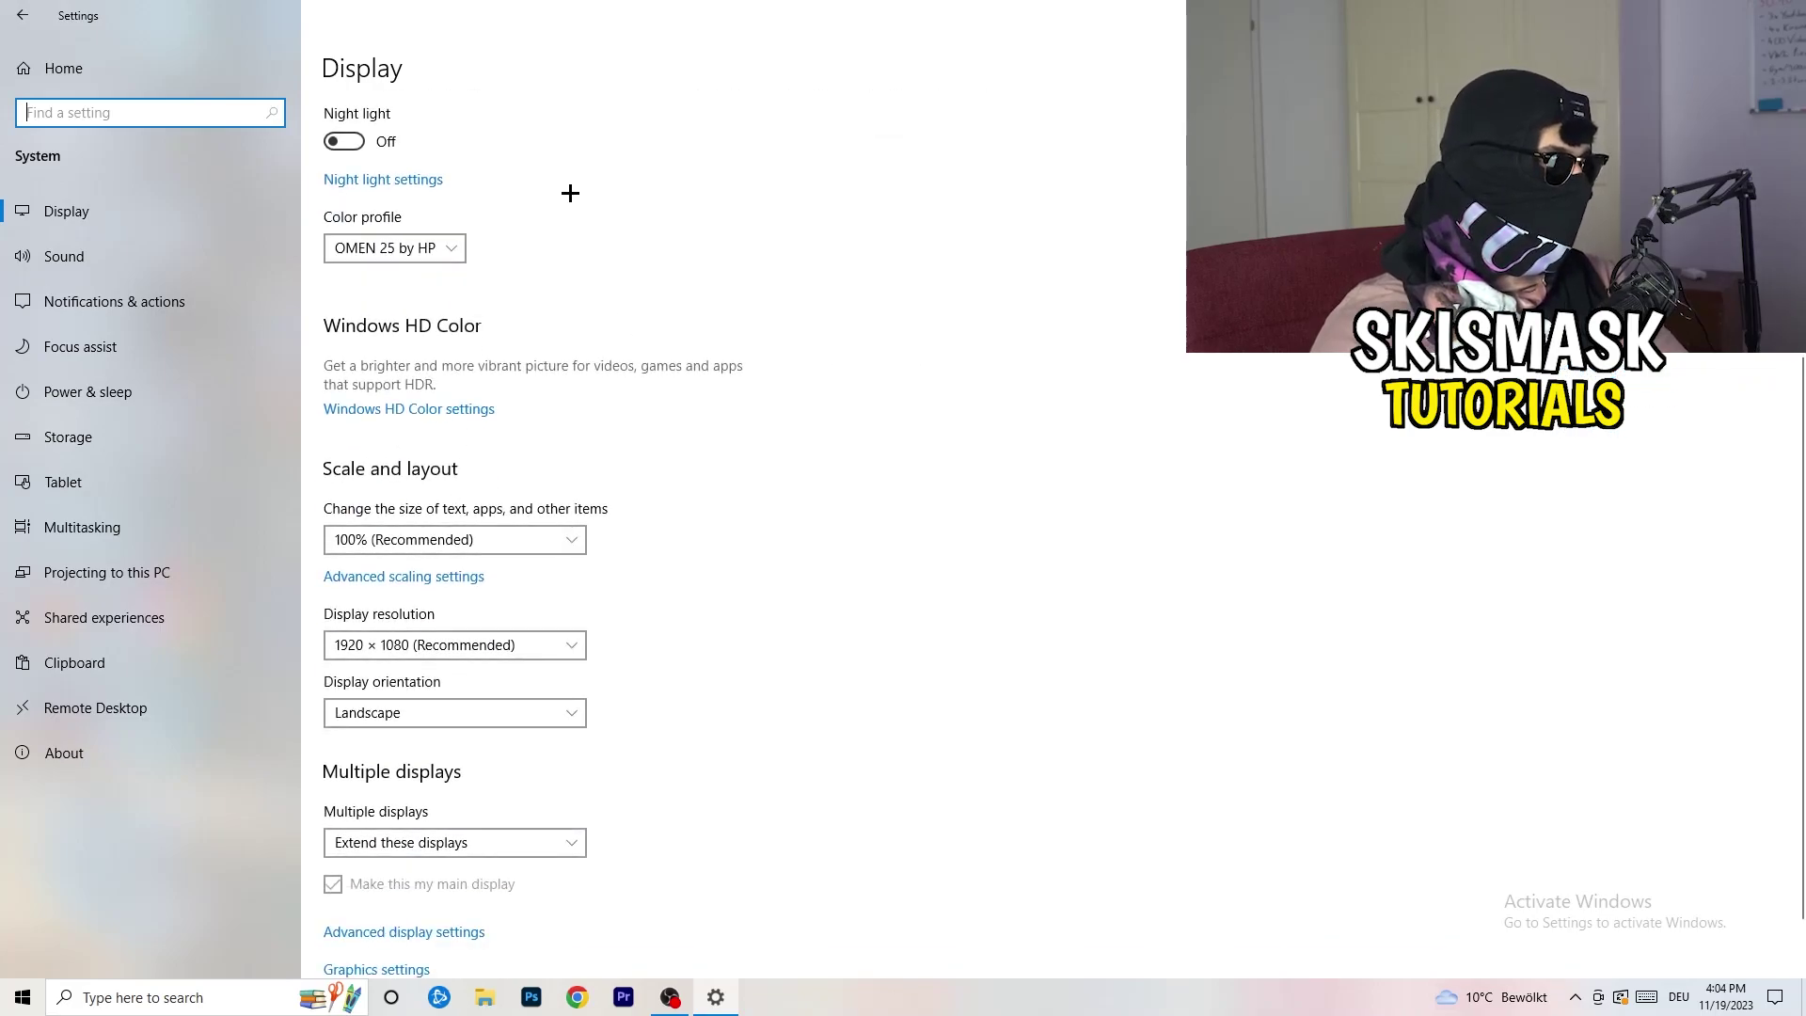
click(508, 540)
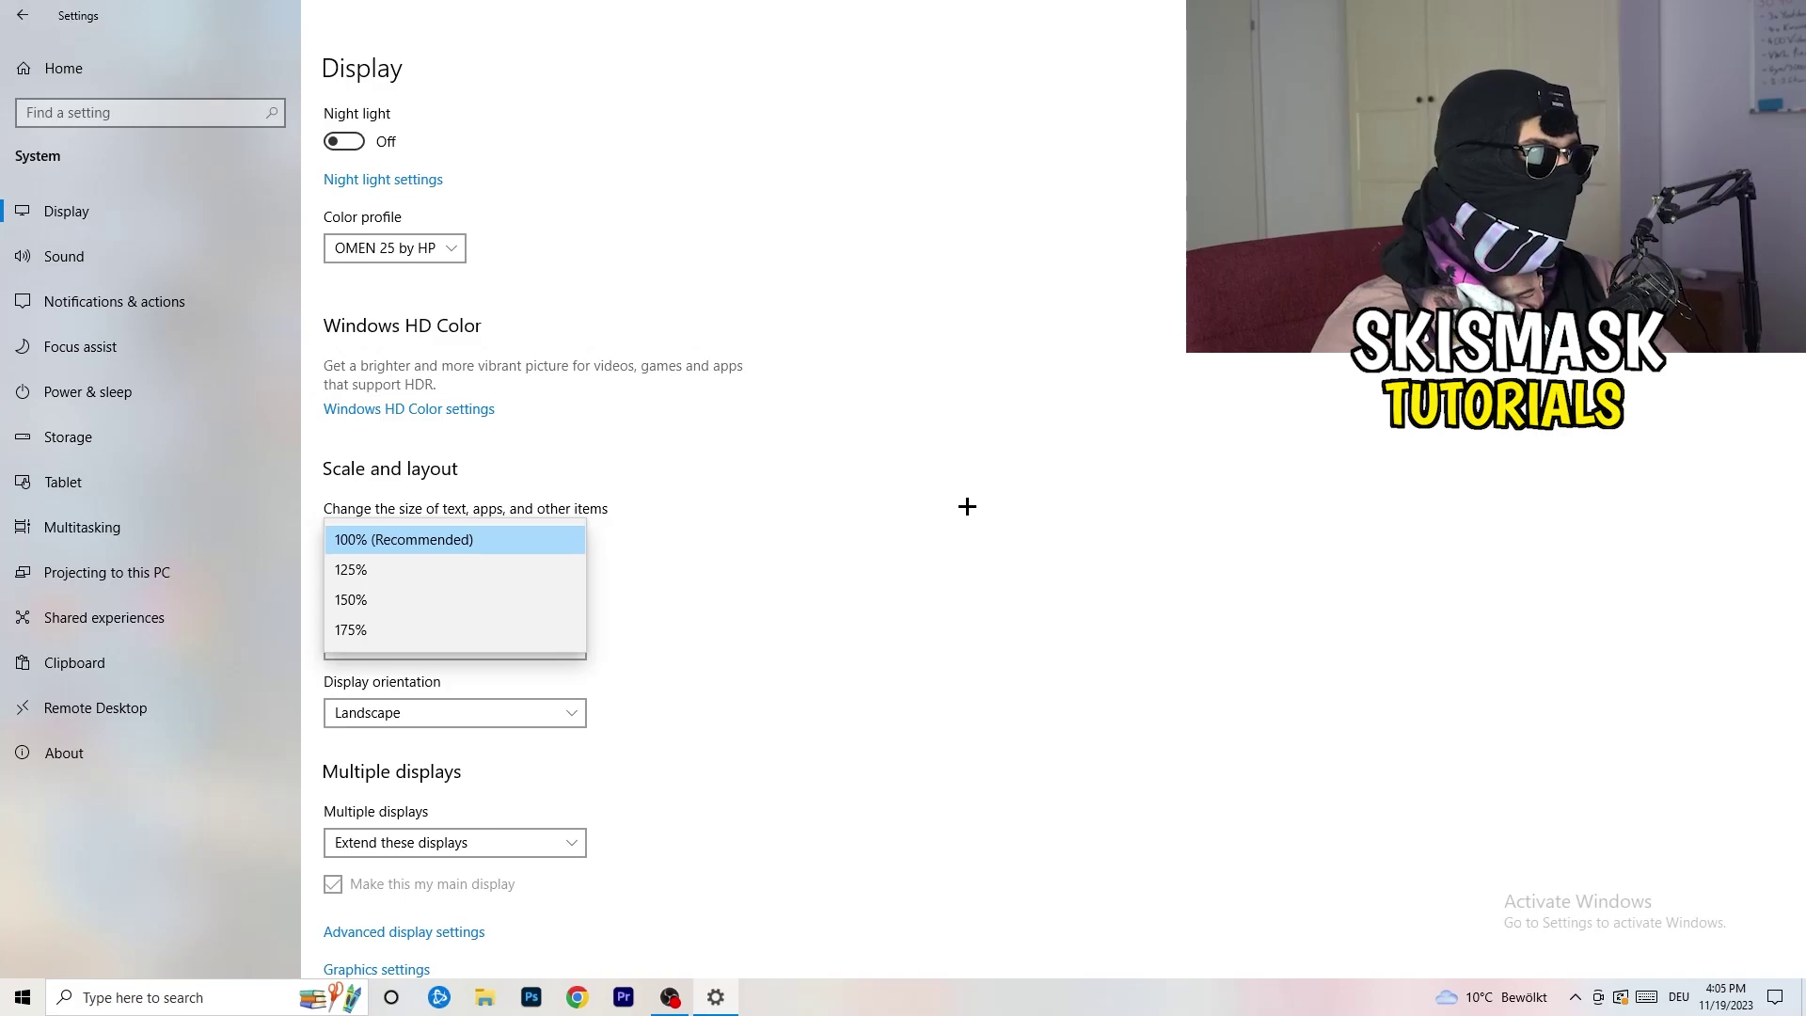
click(931, 498)
scroll(769, 519, down, 1)
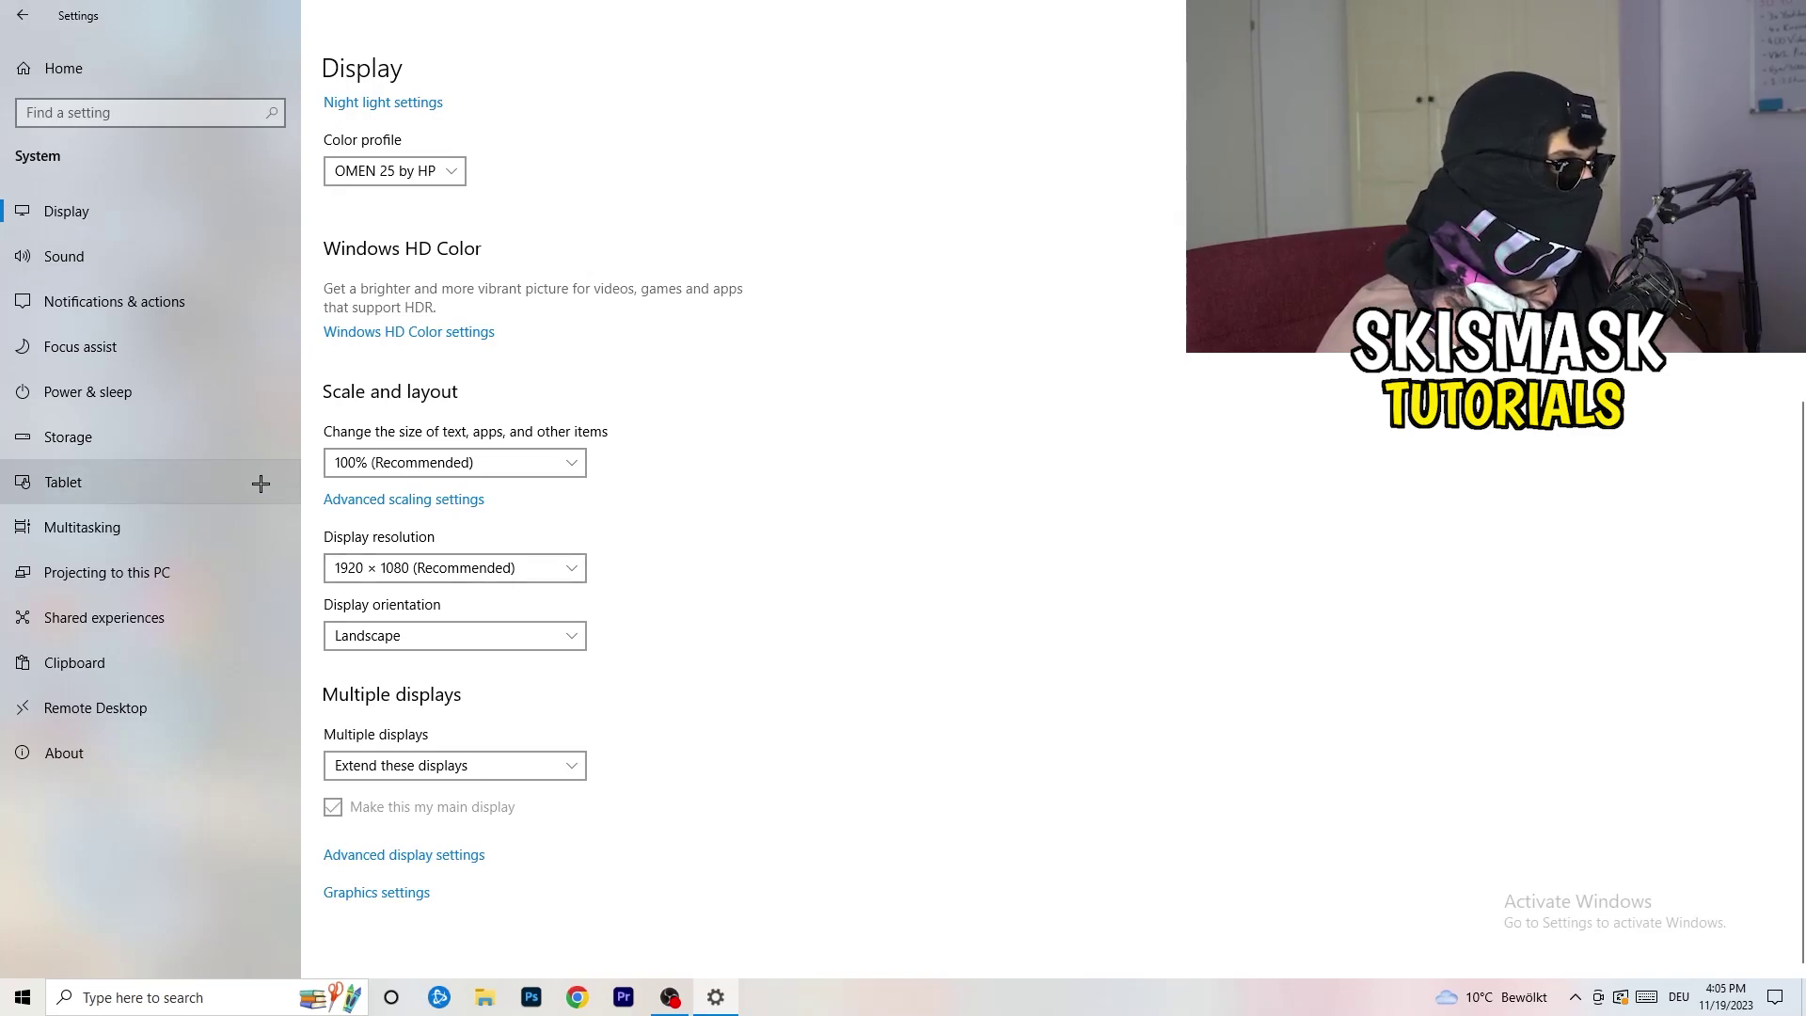
click(139, 398)
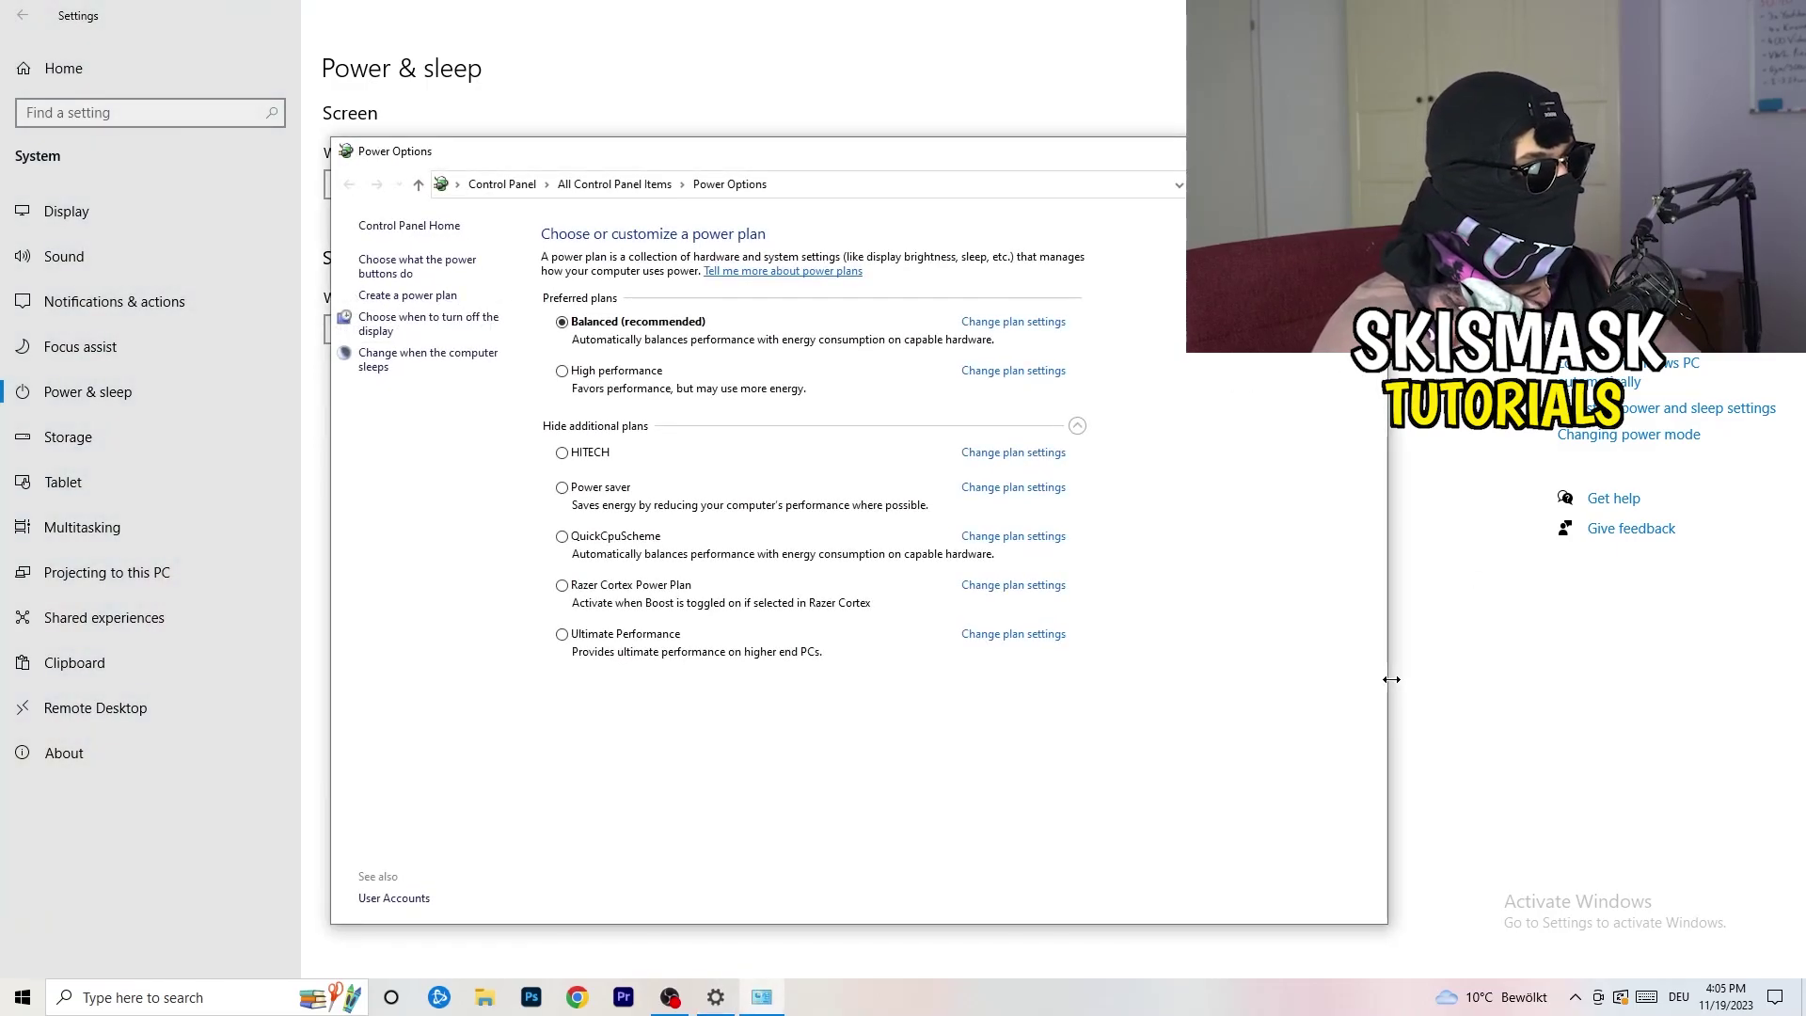
Step: Toggle the additional power plans, keep Balanced, close Power Options, and go to Storage
click(1077, 425)
click(1076, 425)
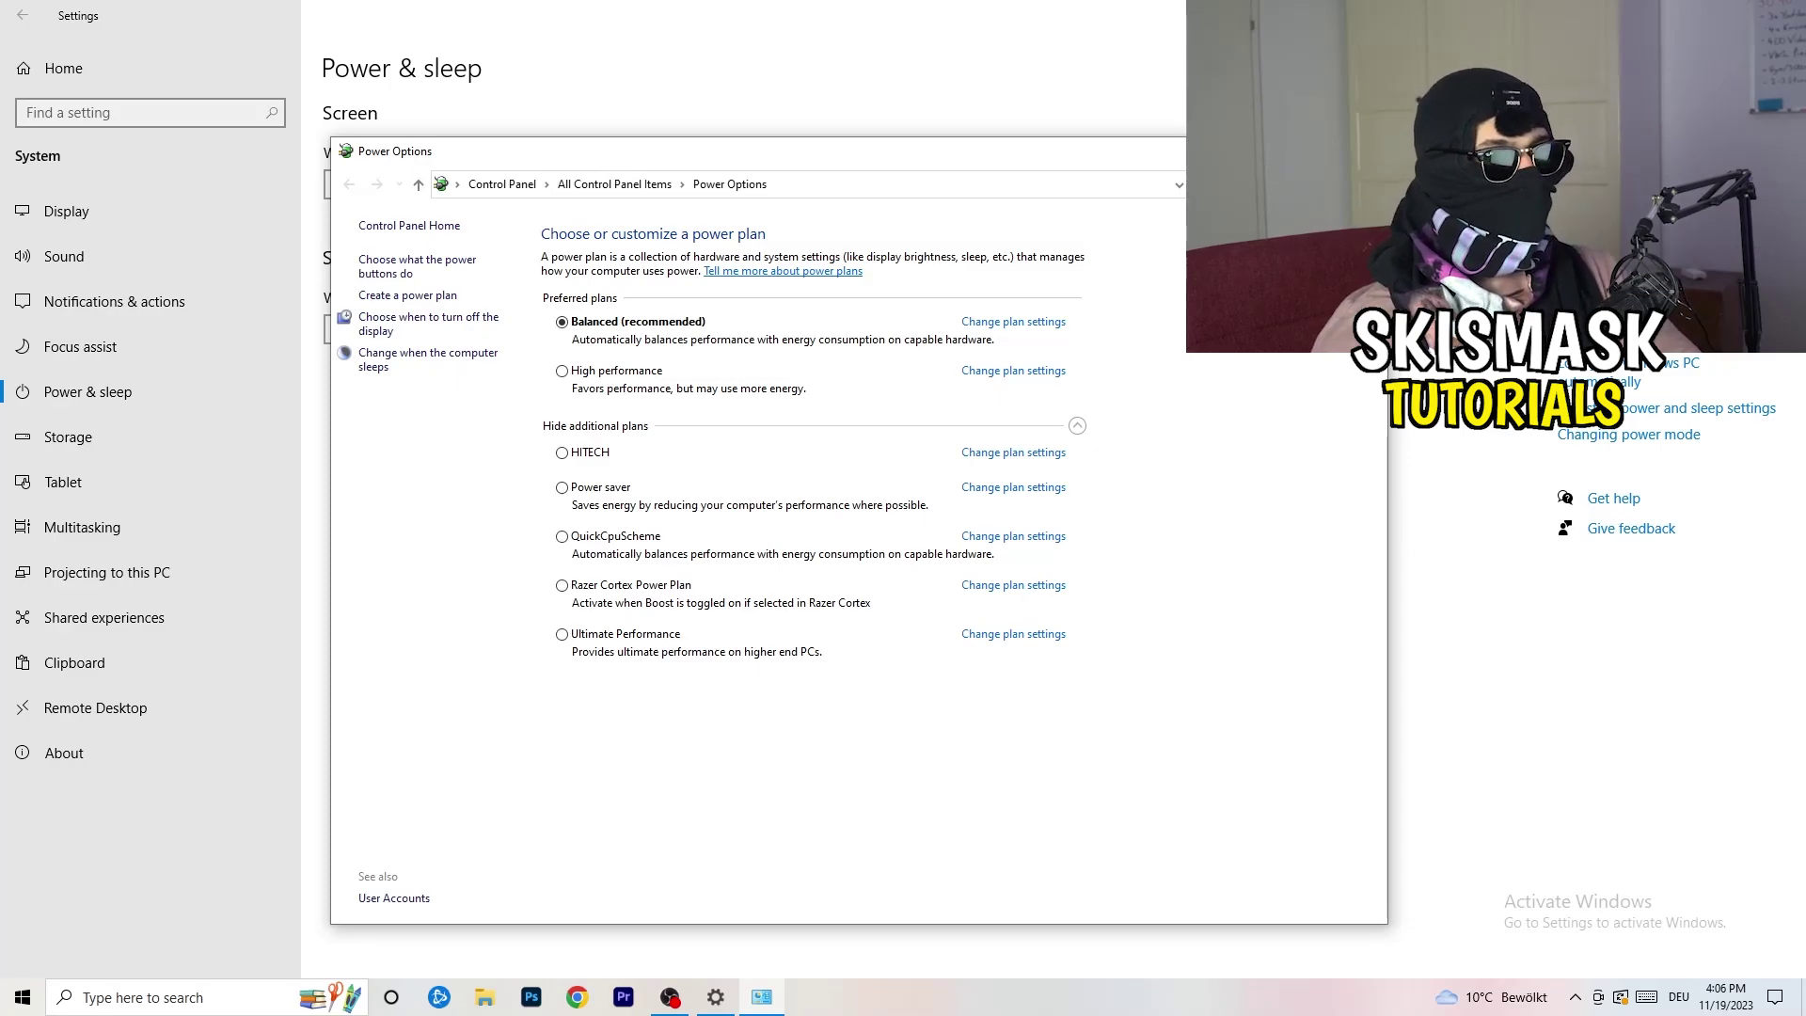
key(alt+F4)
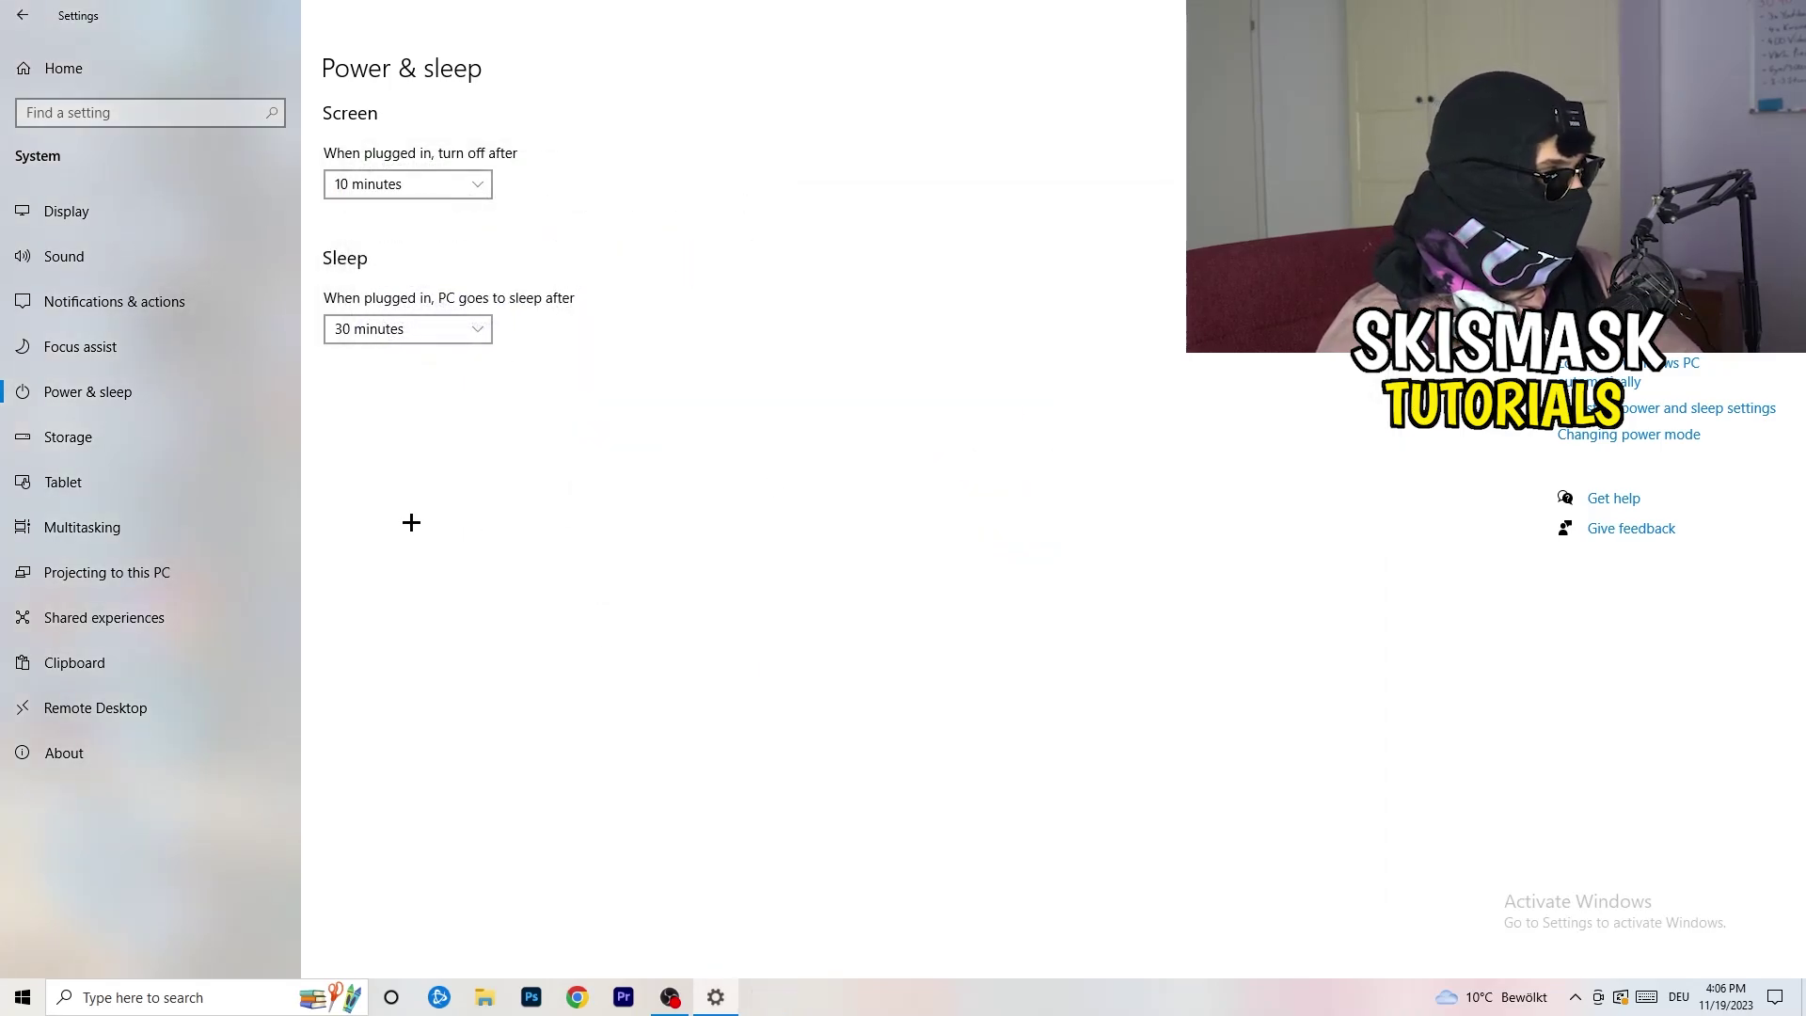
click(124, 450)
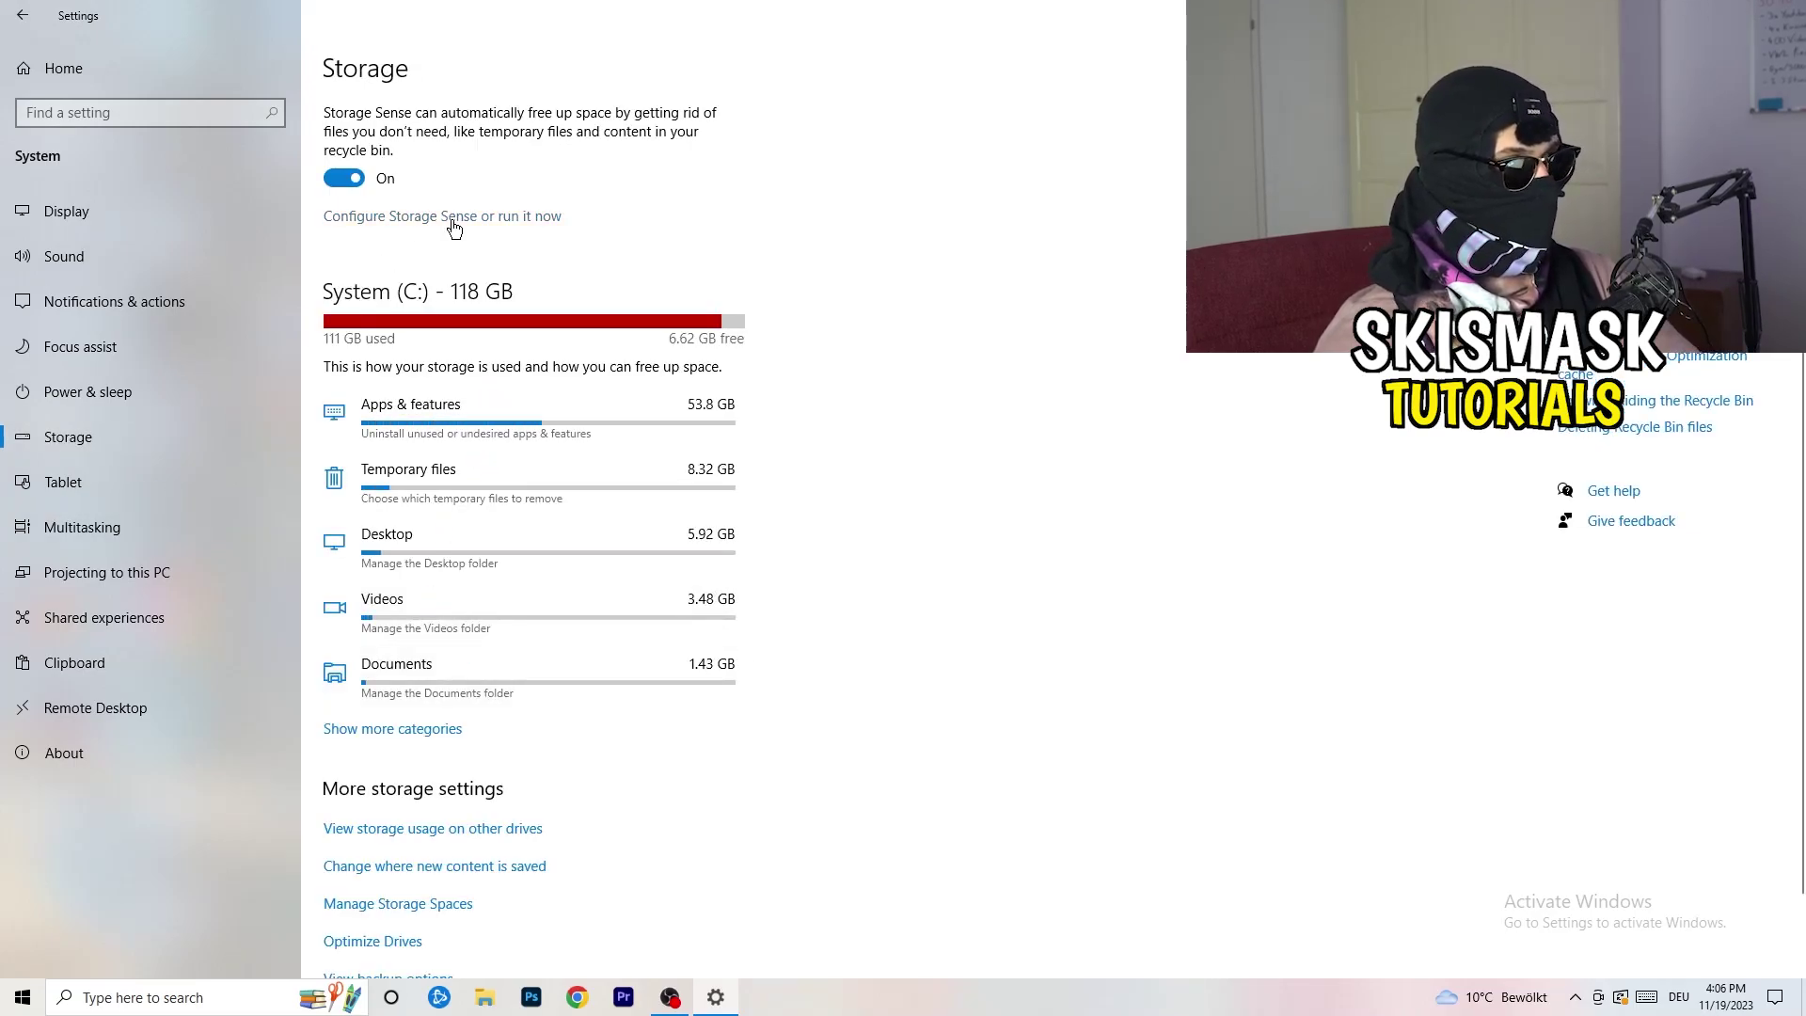
Step: Enable deleting unused temporary app files and keep recycle bin cleanup at 14 days
click(452, 217)
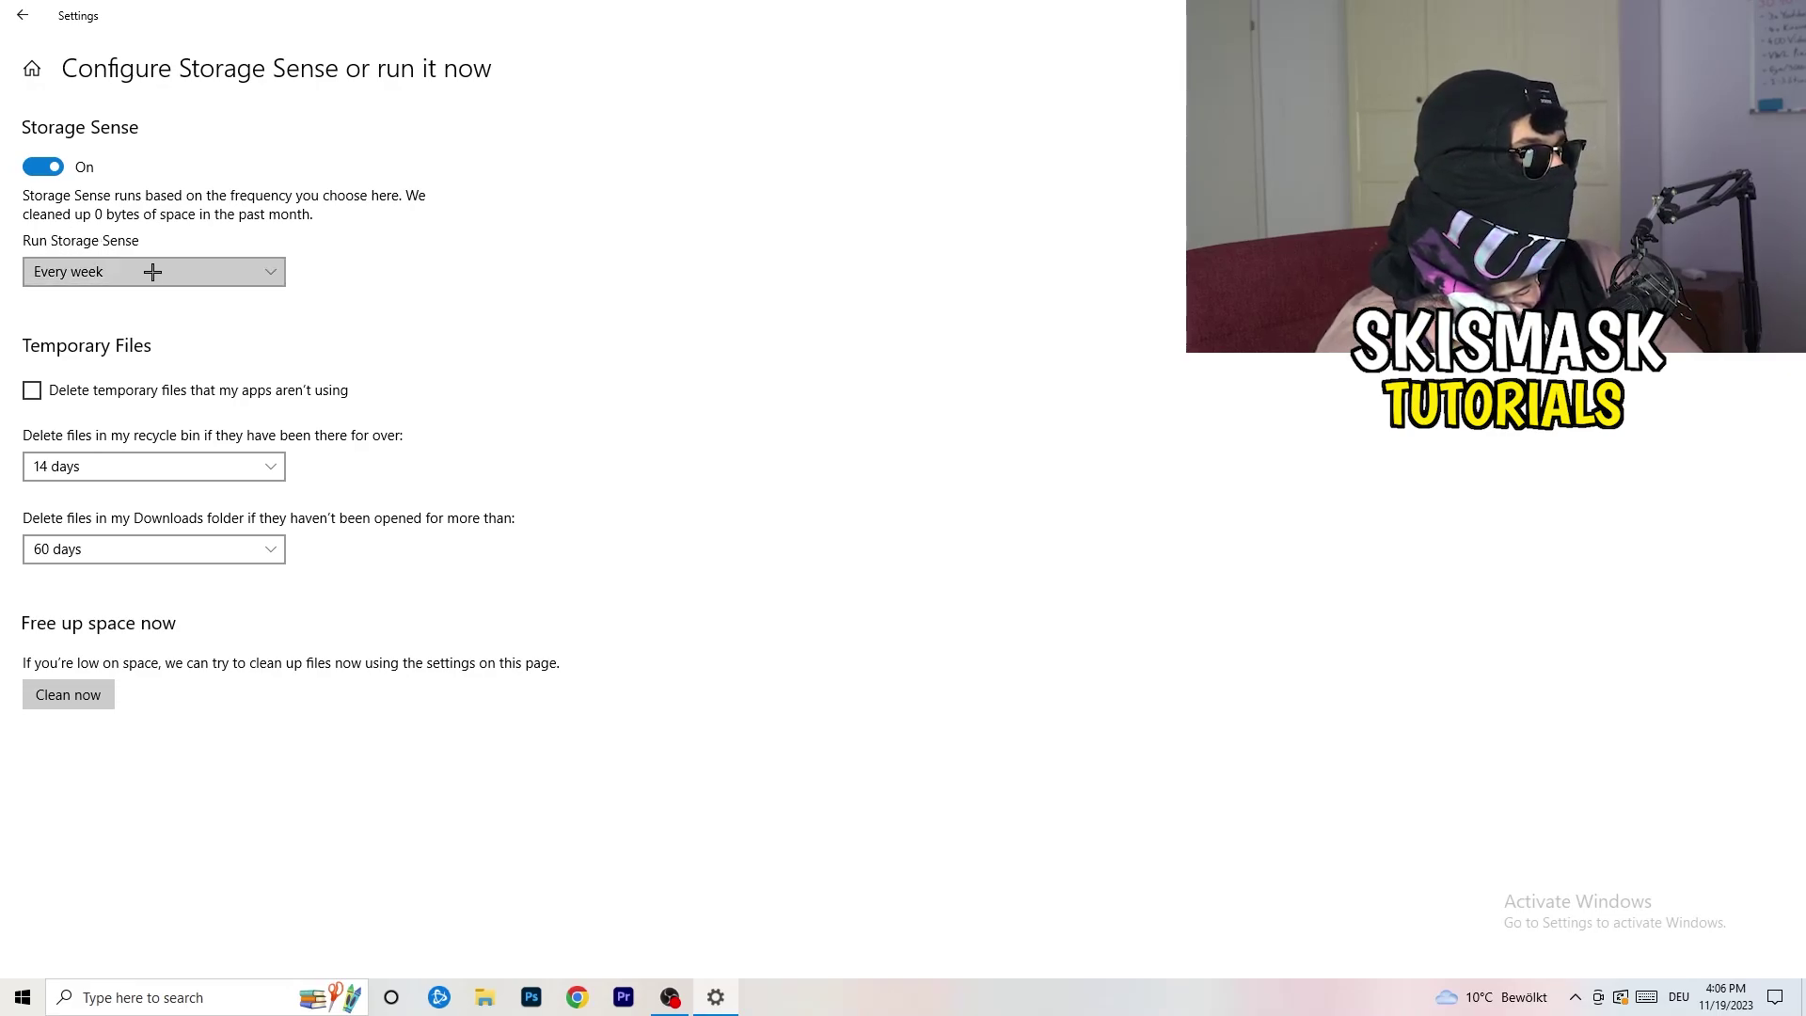
click(108, 391)
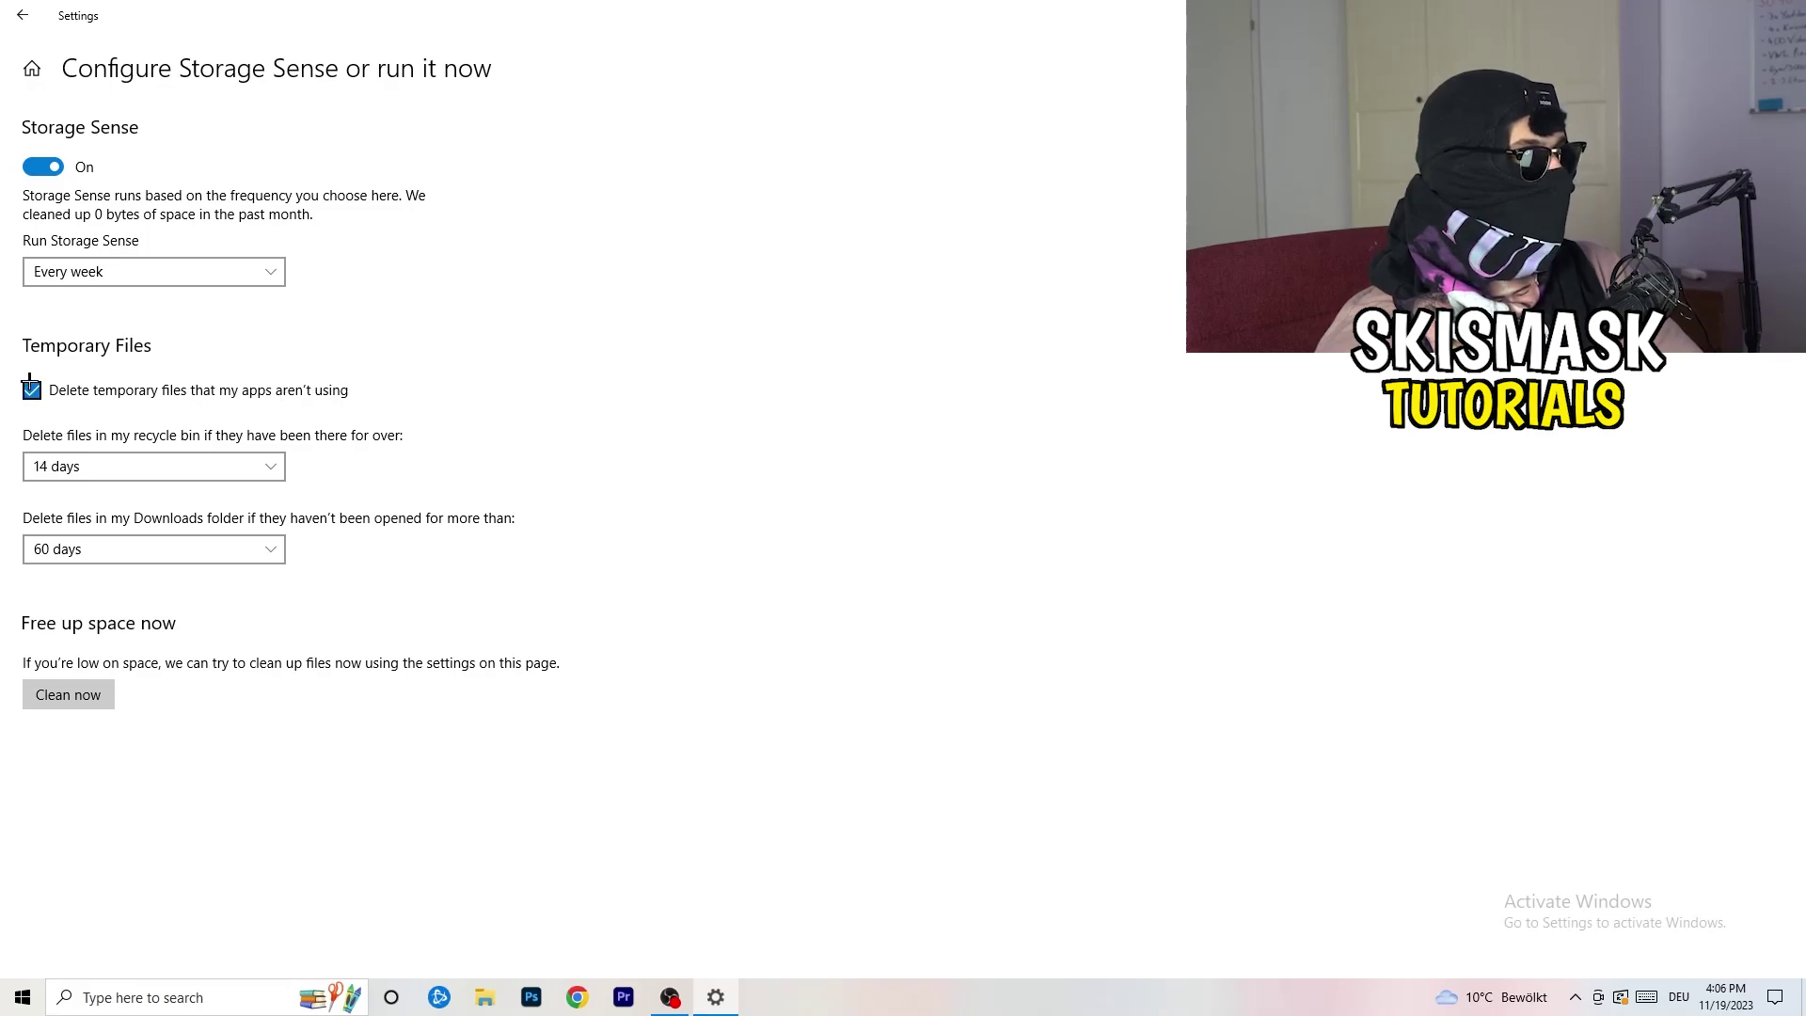
click(138, 468)
click(620, 371)
click(155, 466)
click(805, 329)
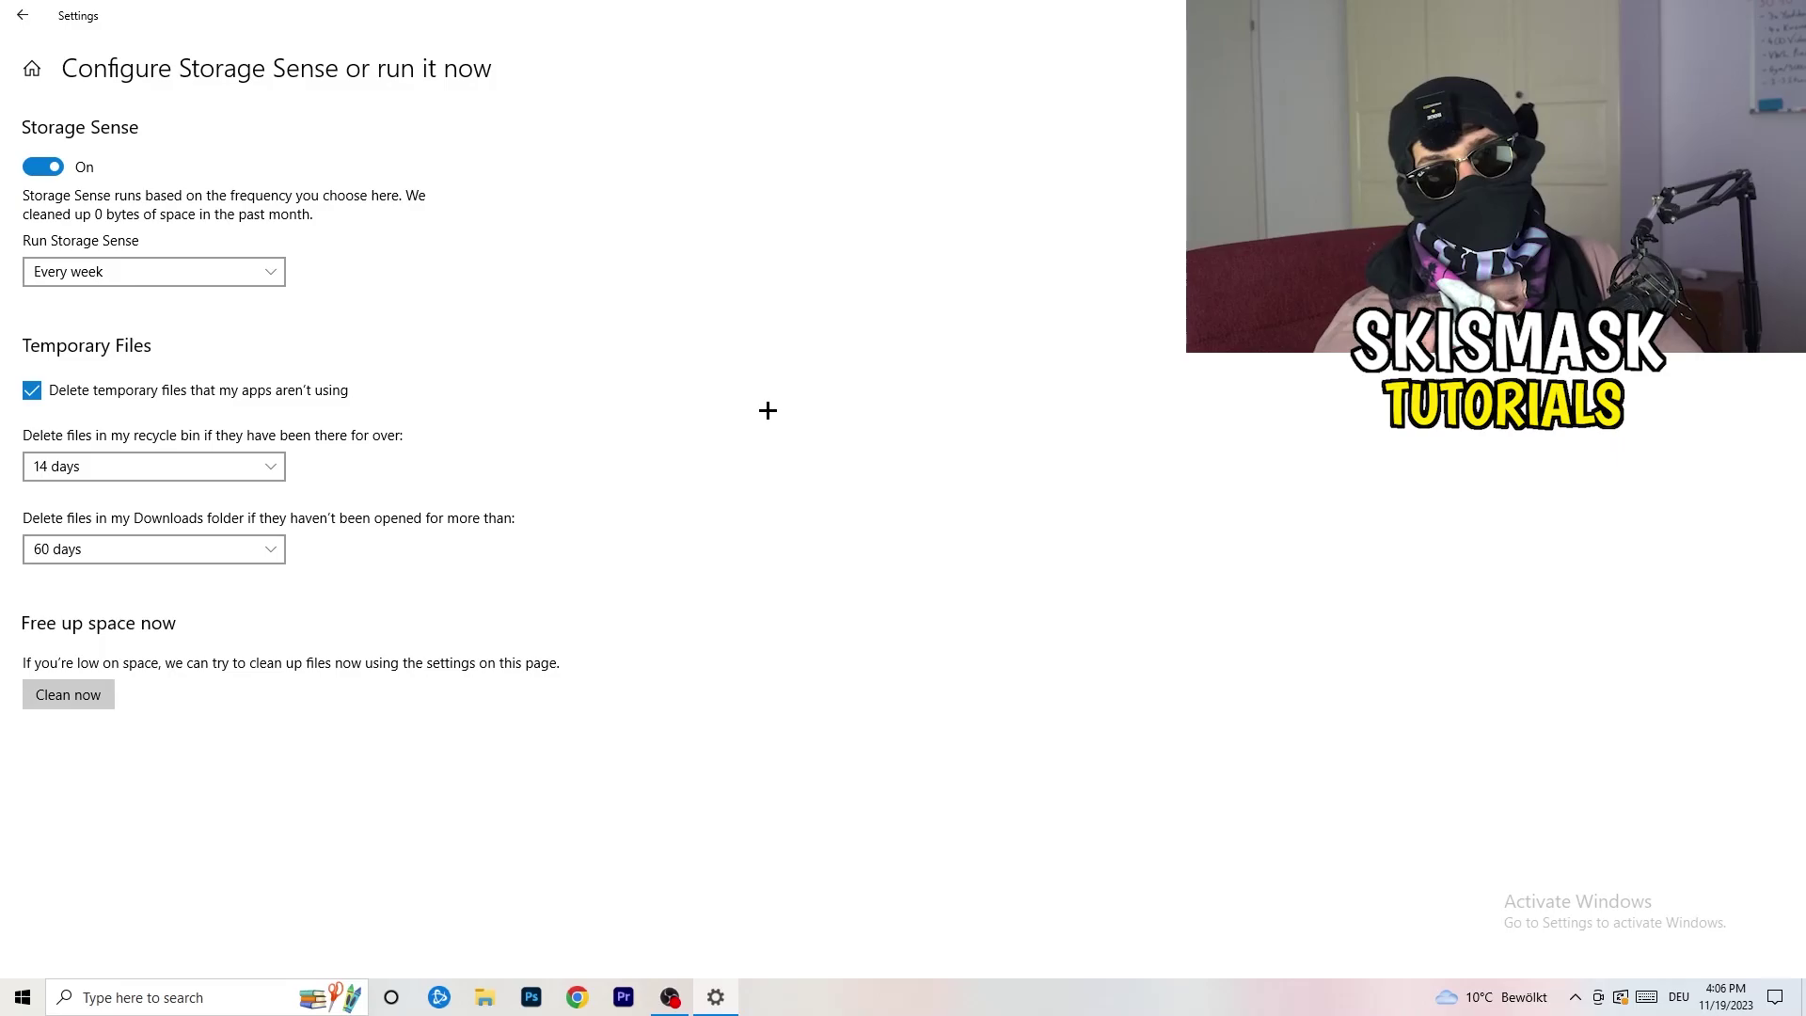
Step: Keep Downloads cleanup at 60 days and return to the Settings home page
click(164, 549)
click(165, 550)
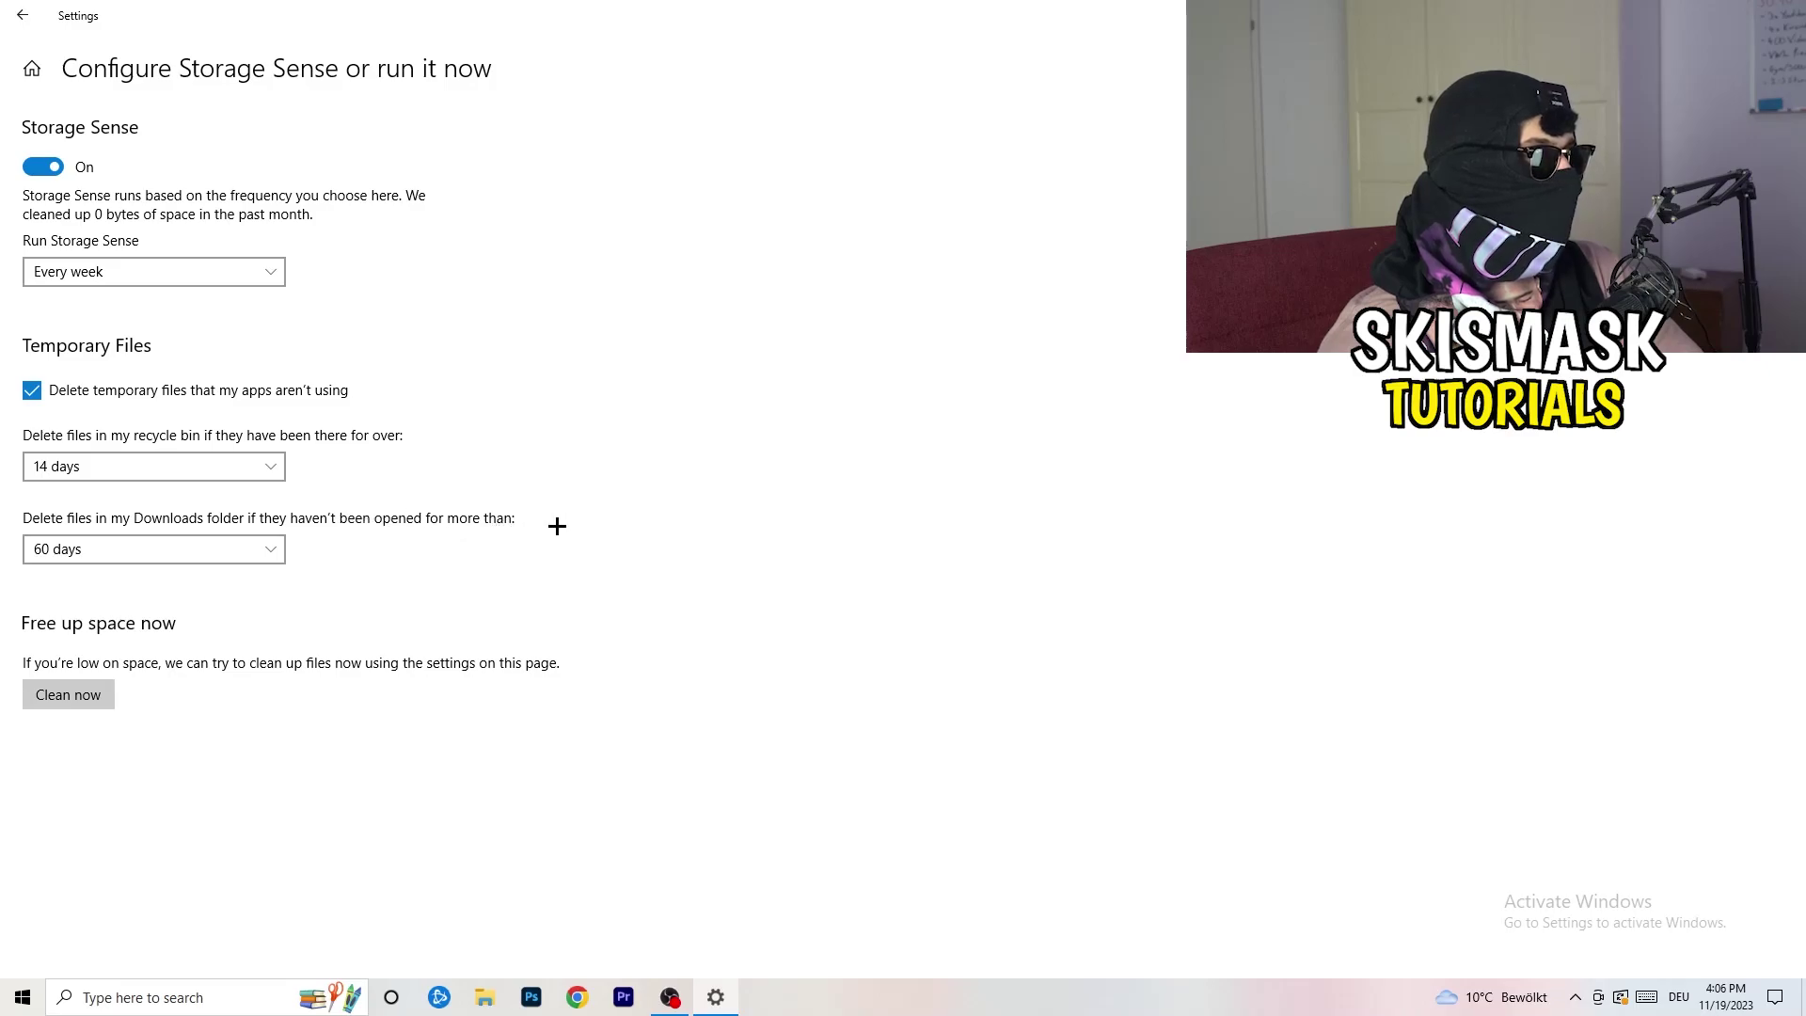
click(183, 565)
click(885, 458)
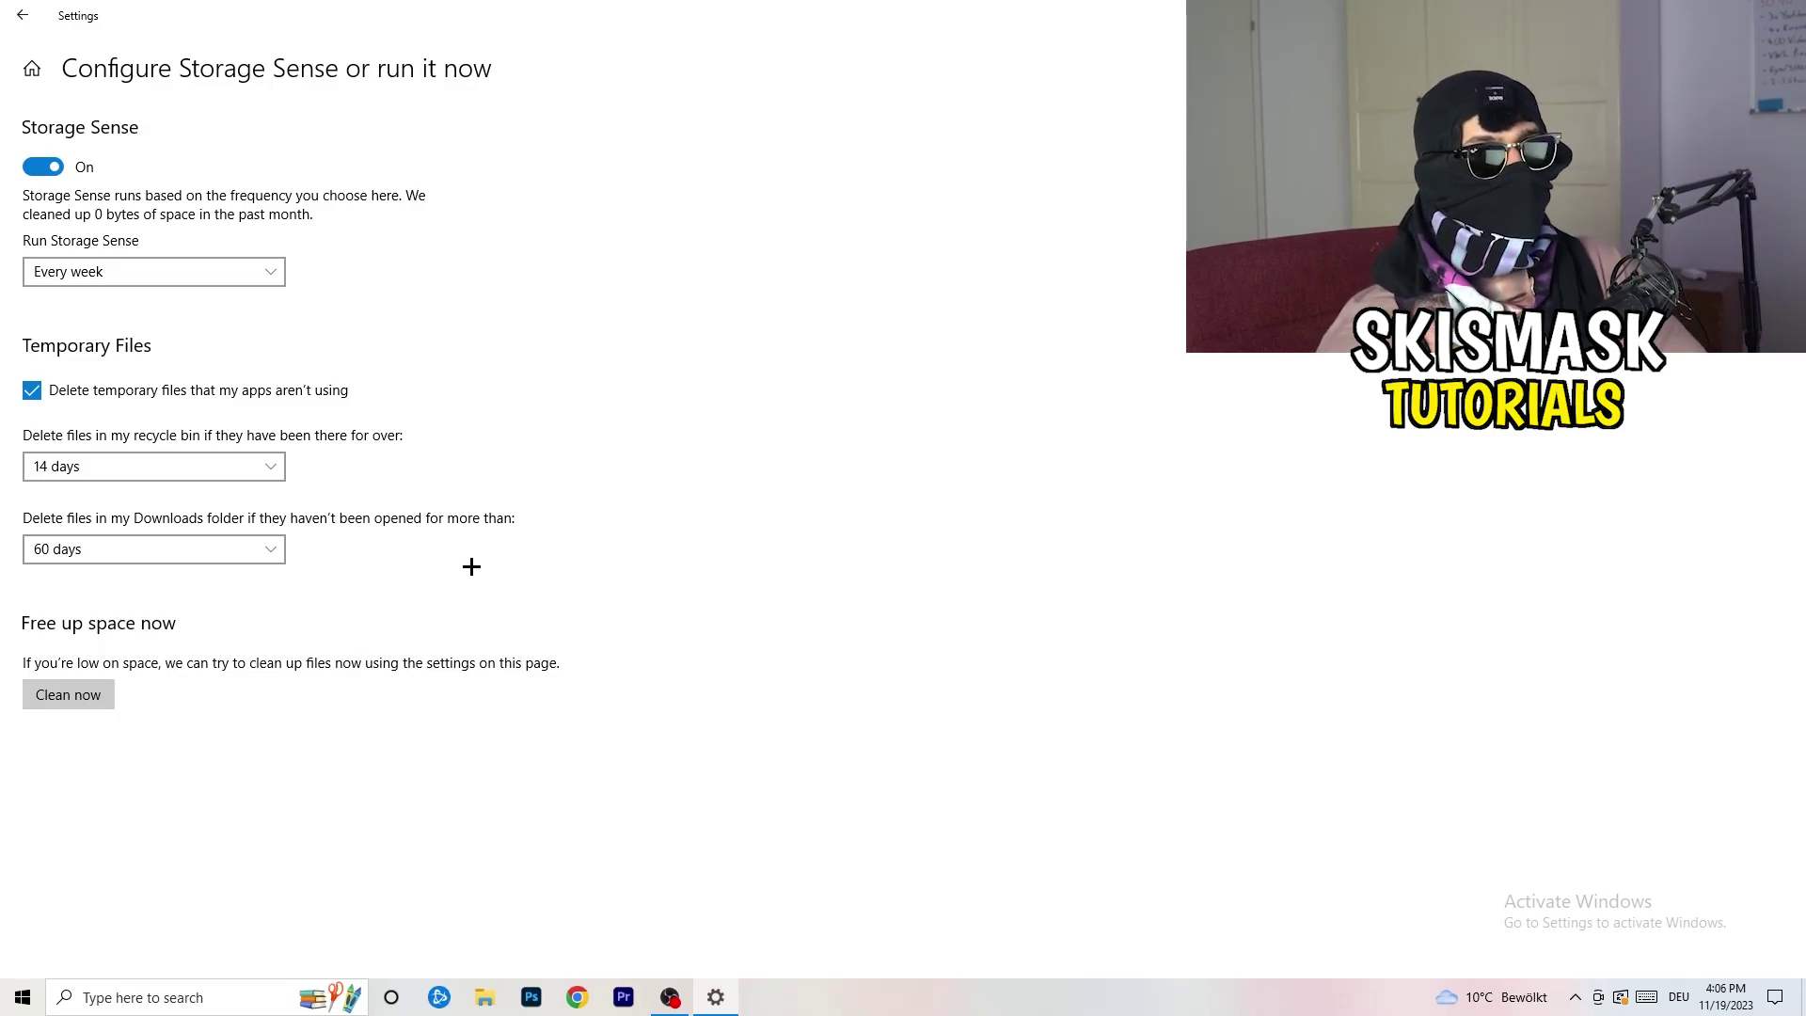
click(17, 21)
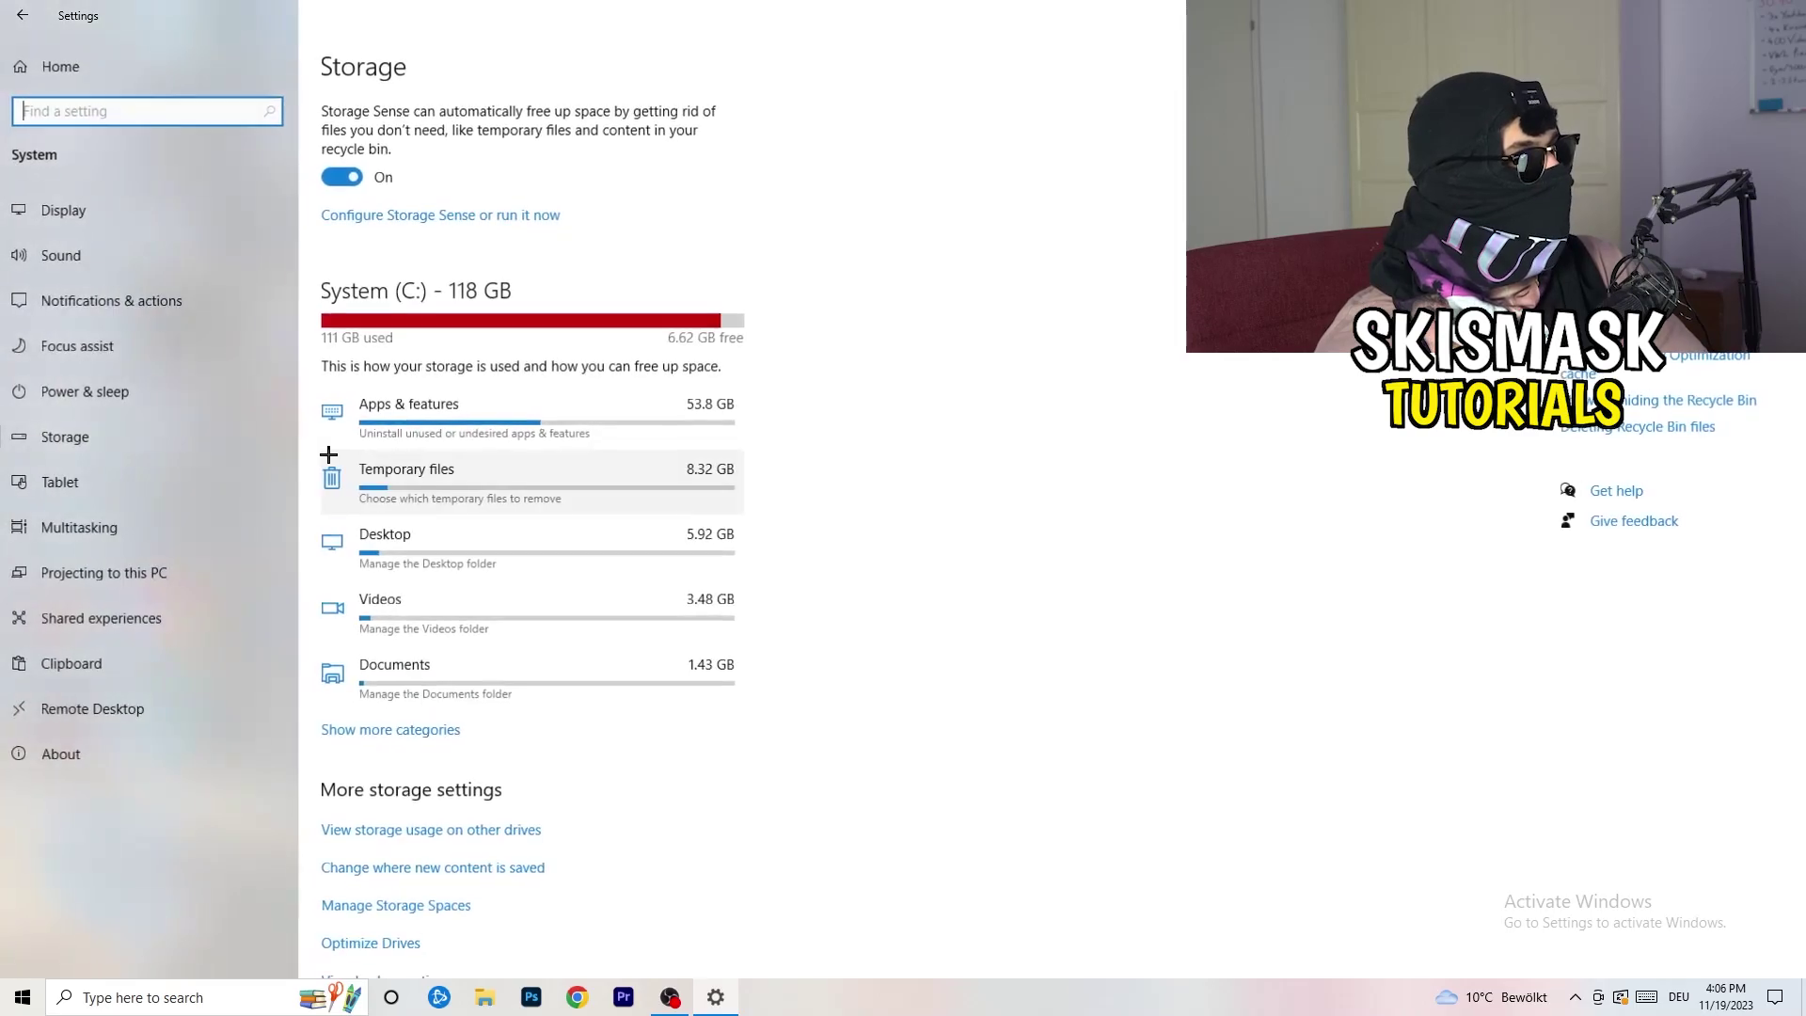
click(22, 16)
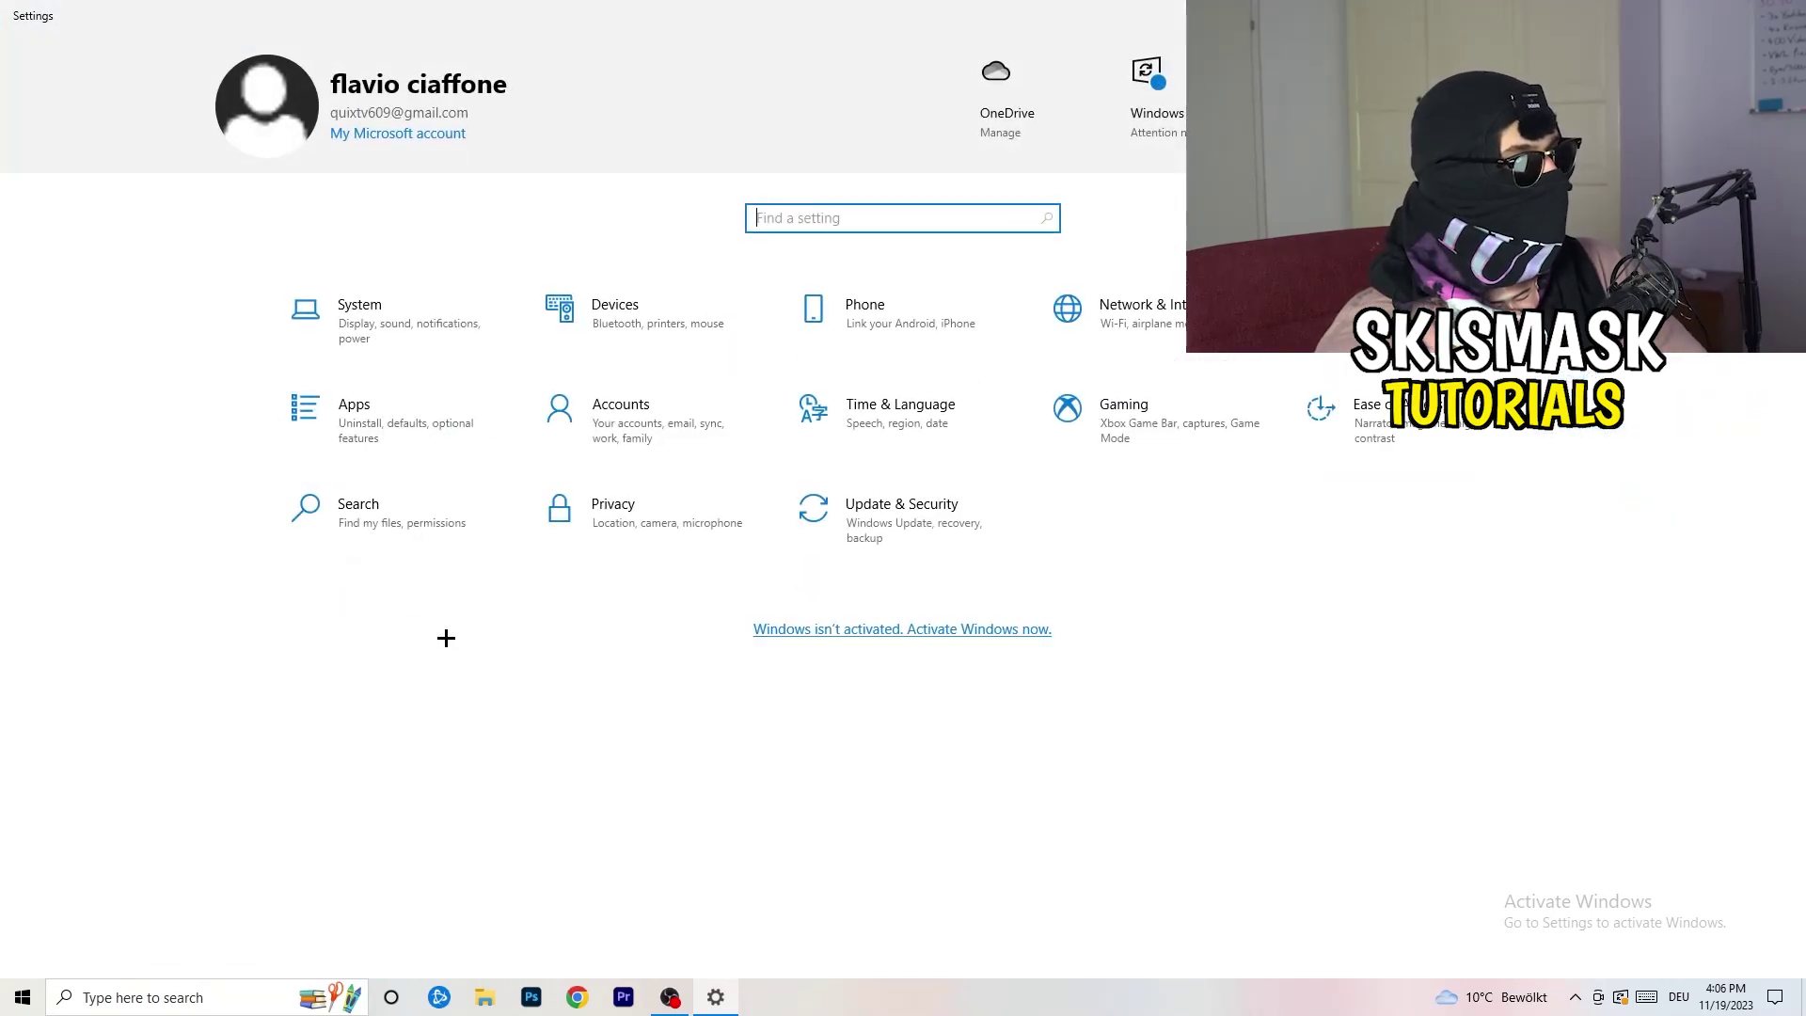
Step: Check Windows Update's pending restart status, then close Settings with Alt+F4
click(889, 529)
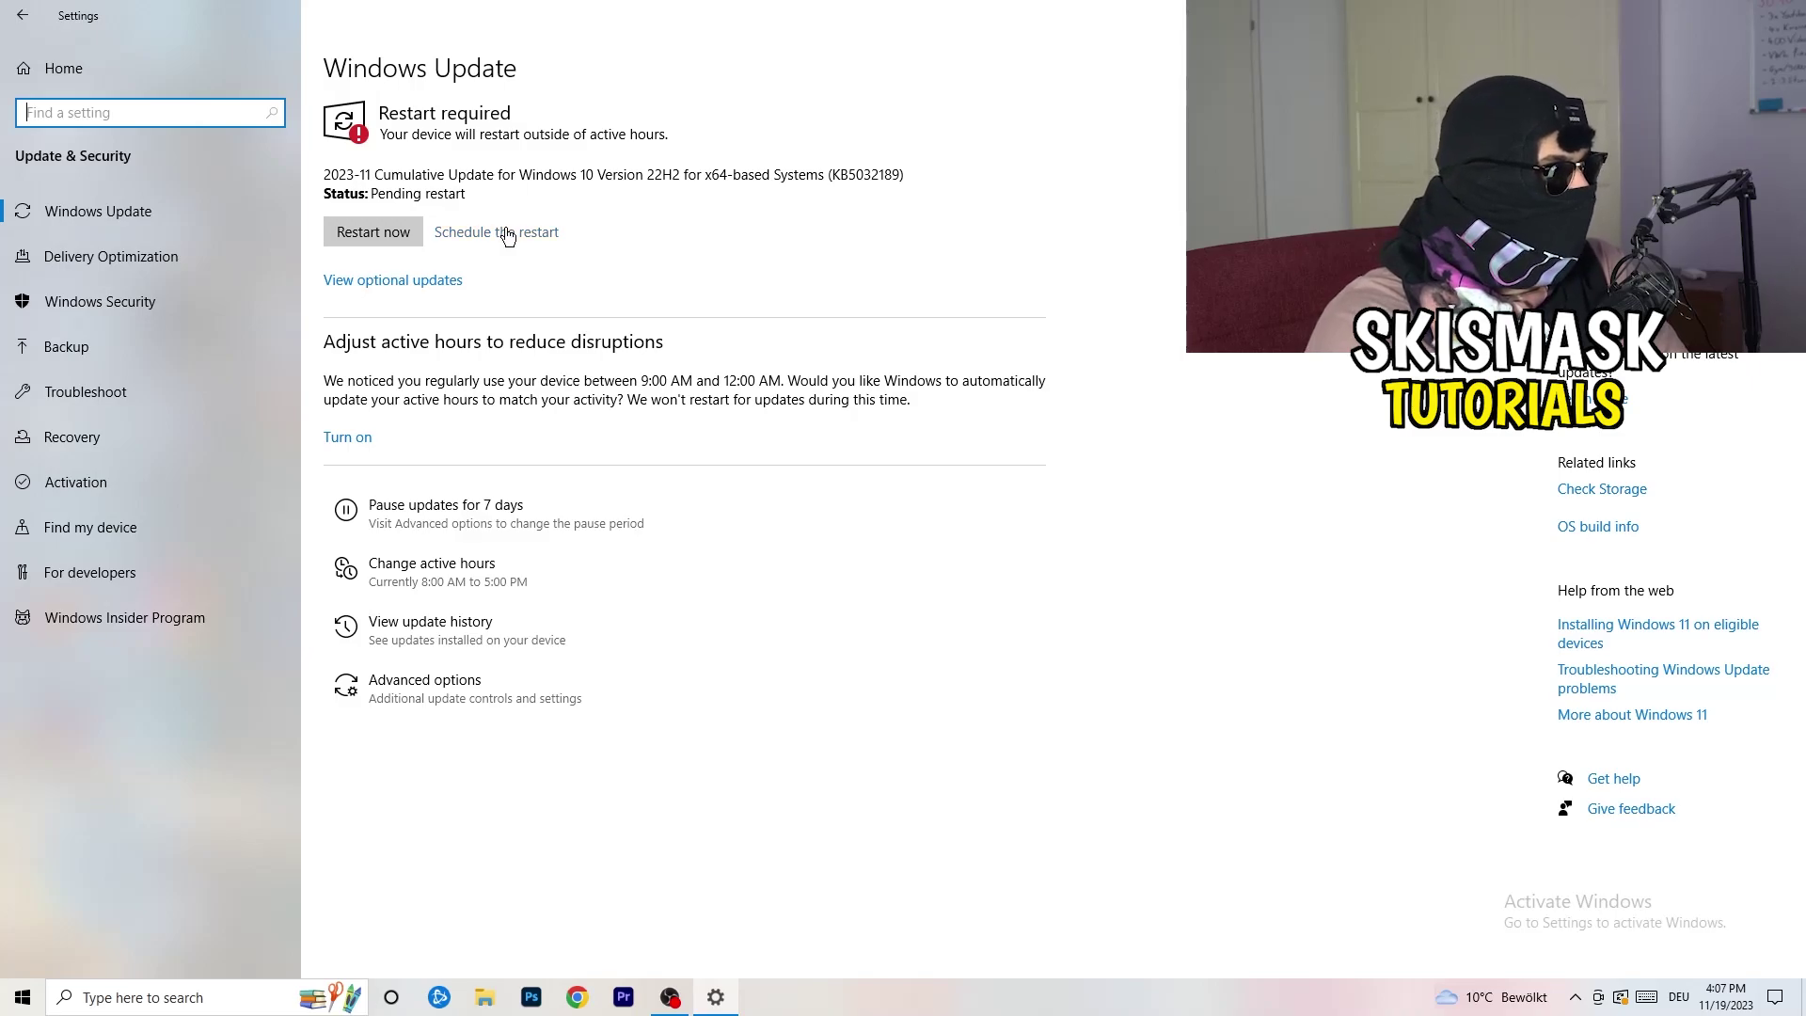
key(alt+F4)
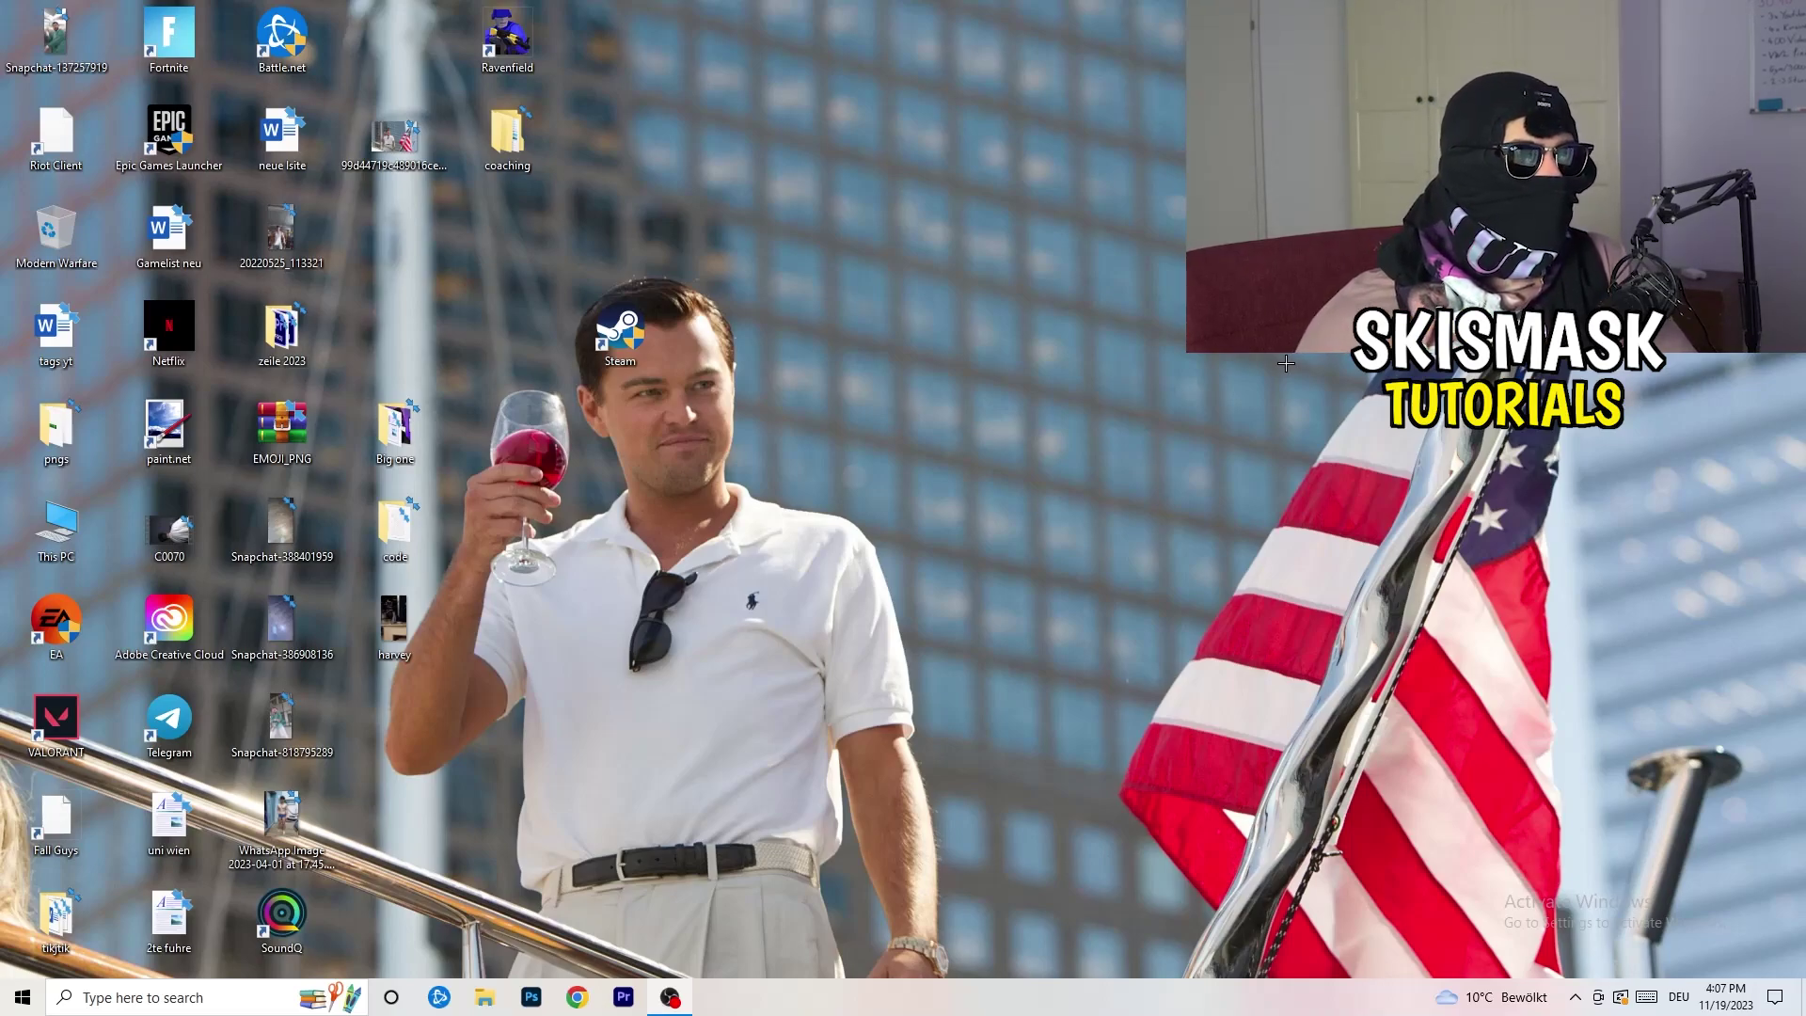
Step: Launch NVIDIA Control Panel from the desktop context menu and show Adjust Image Settings with Preview
right_click(1095, 398)
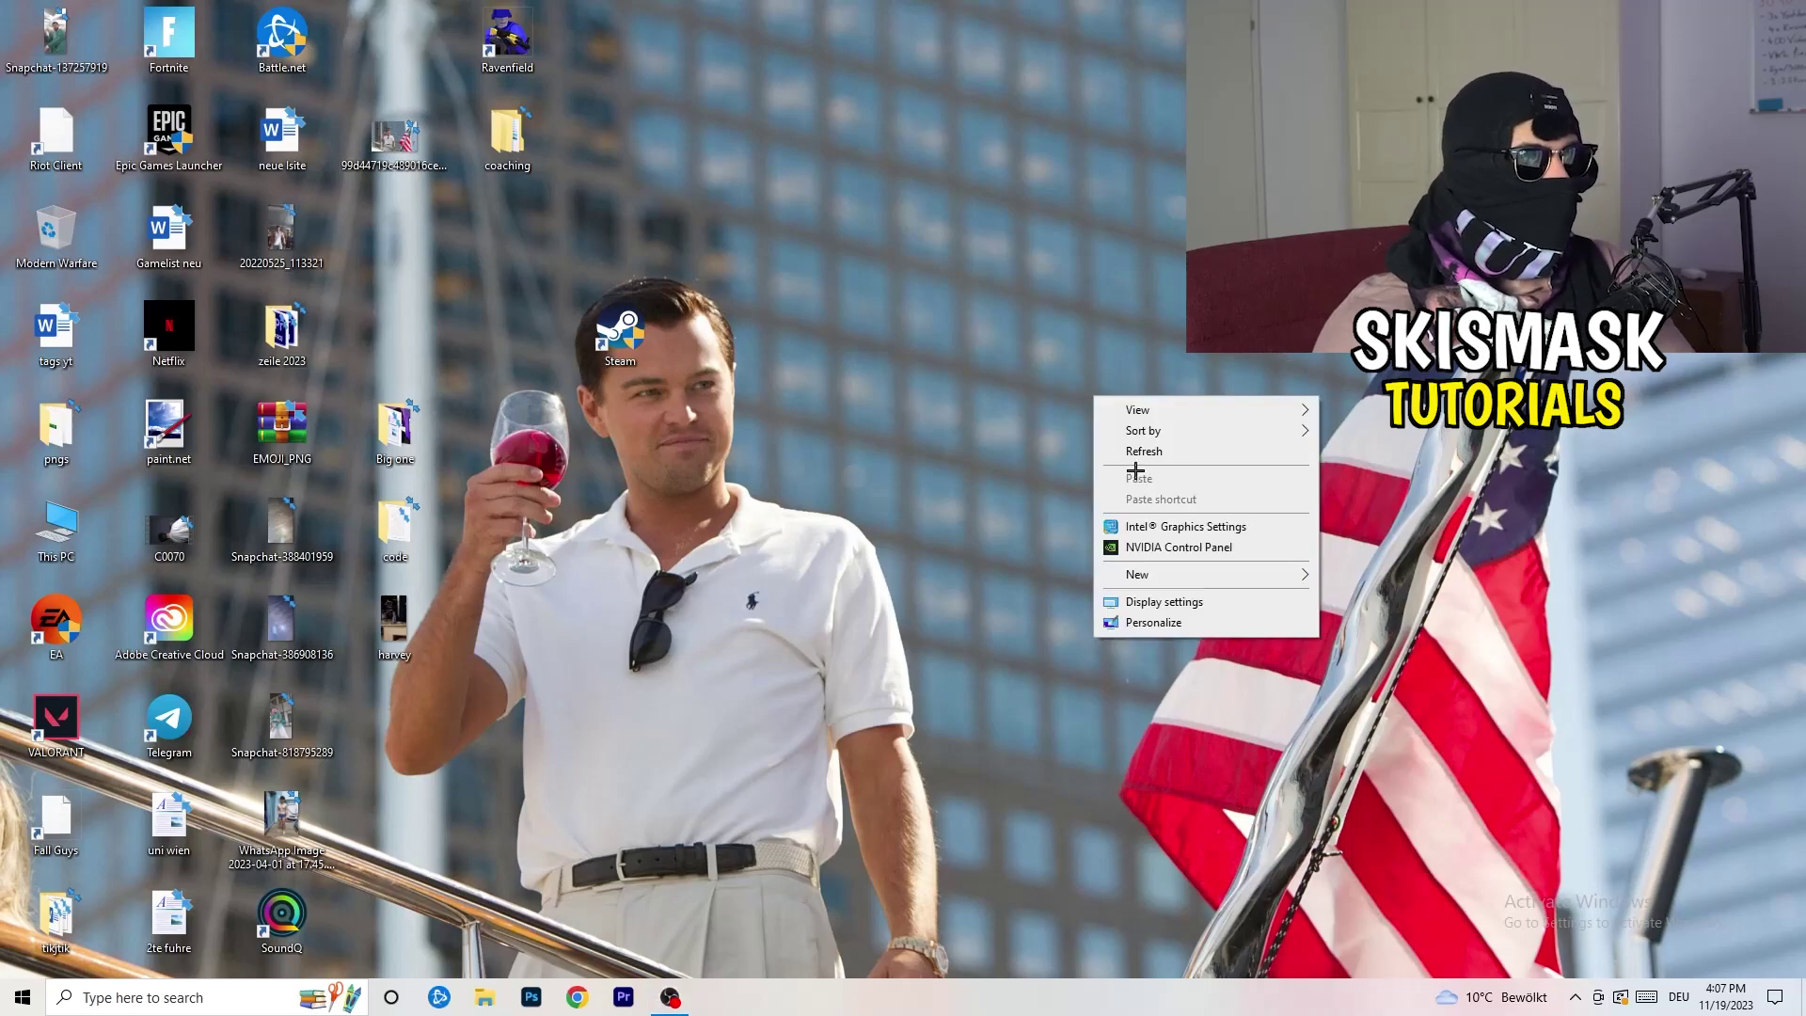
click(1203, 549)
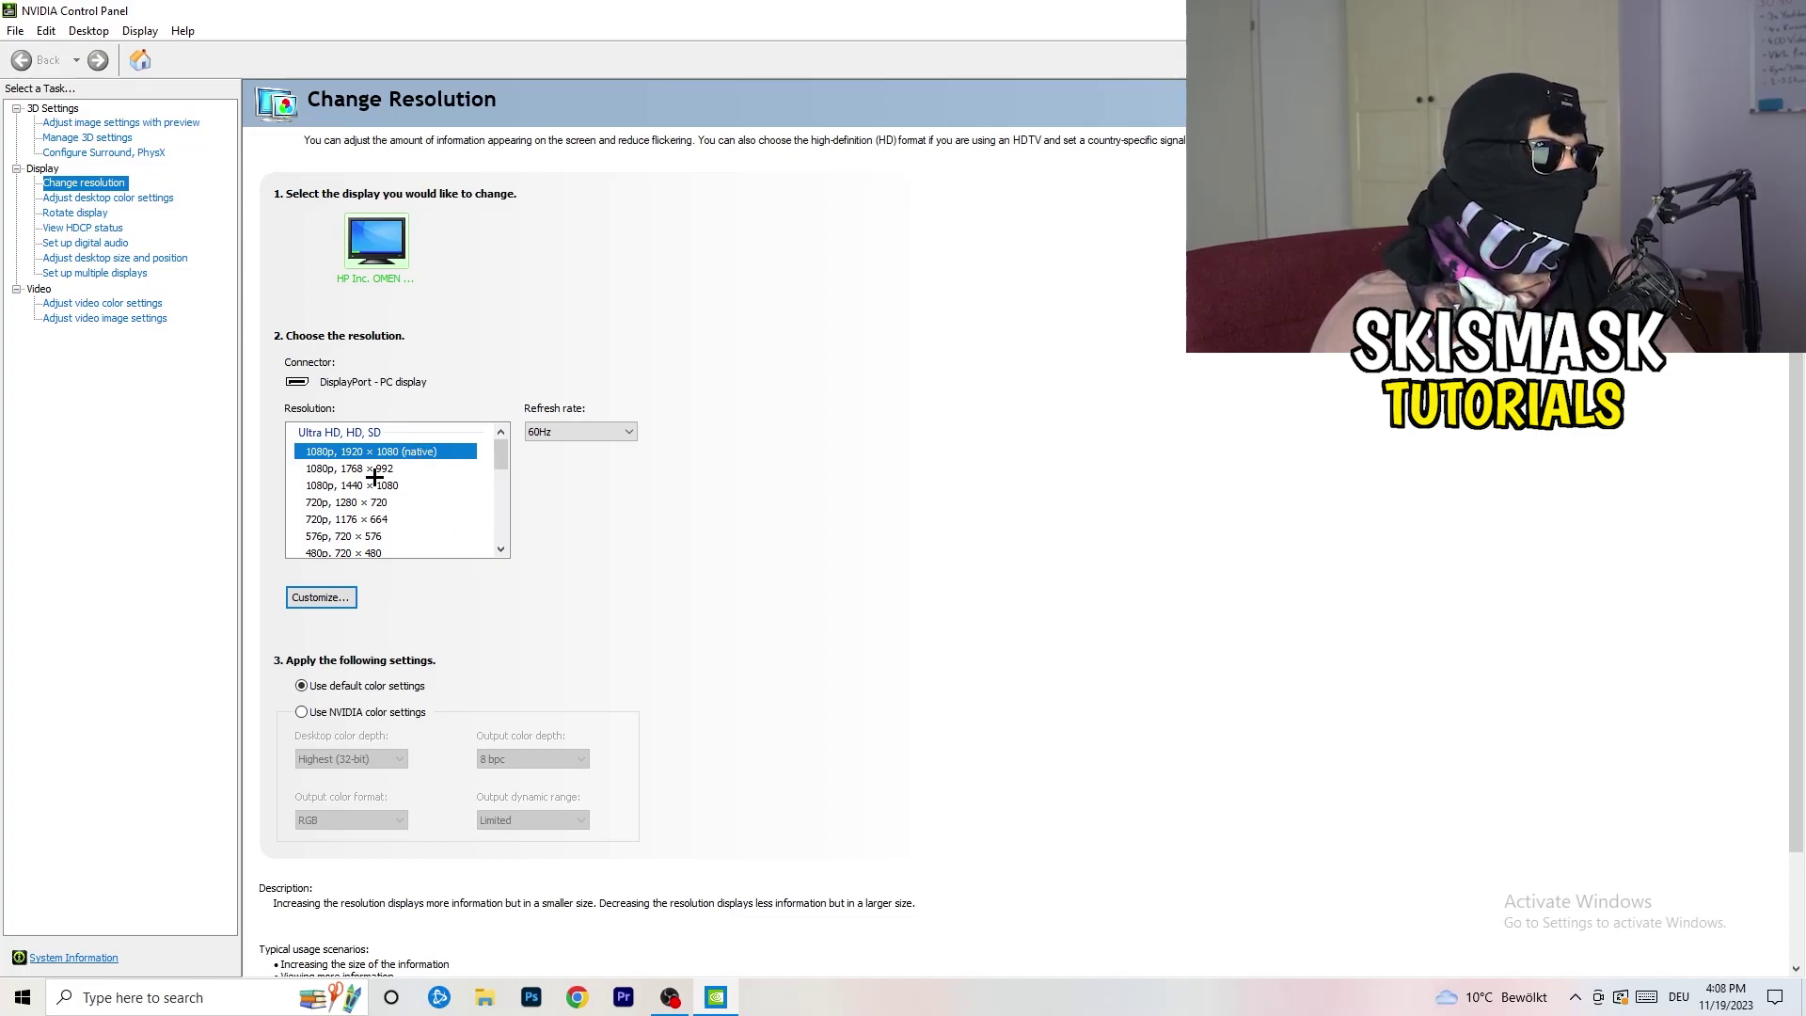
click(98, 125)
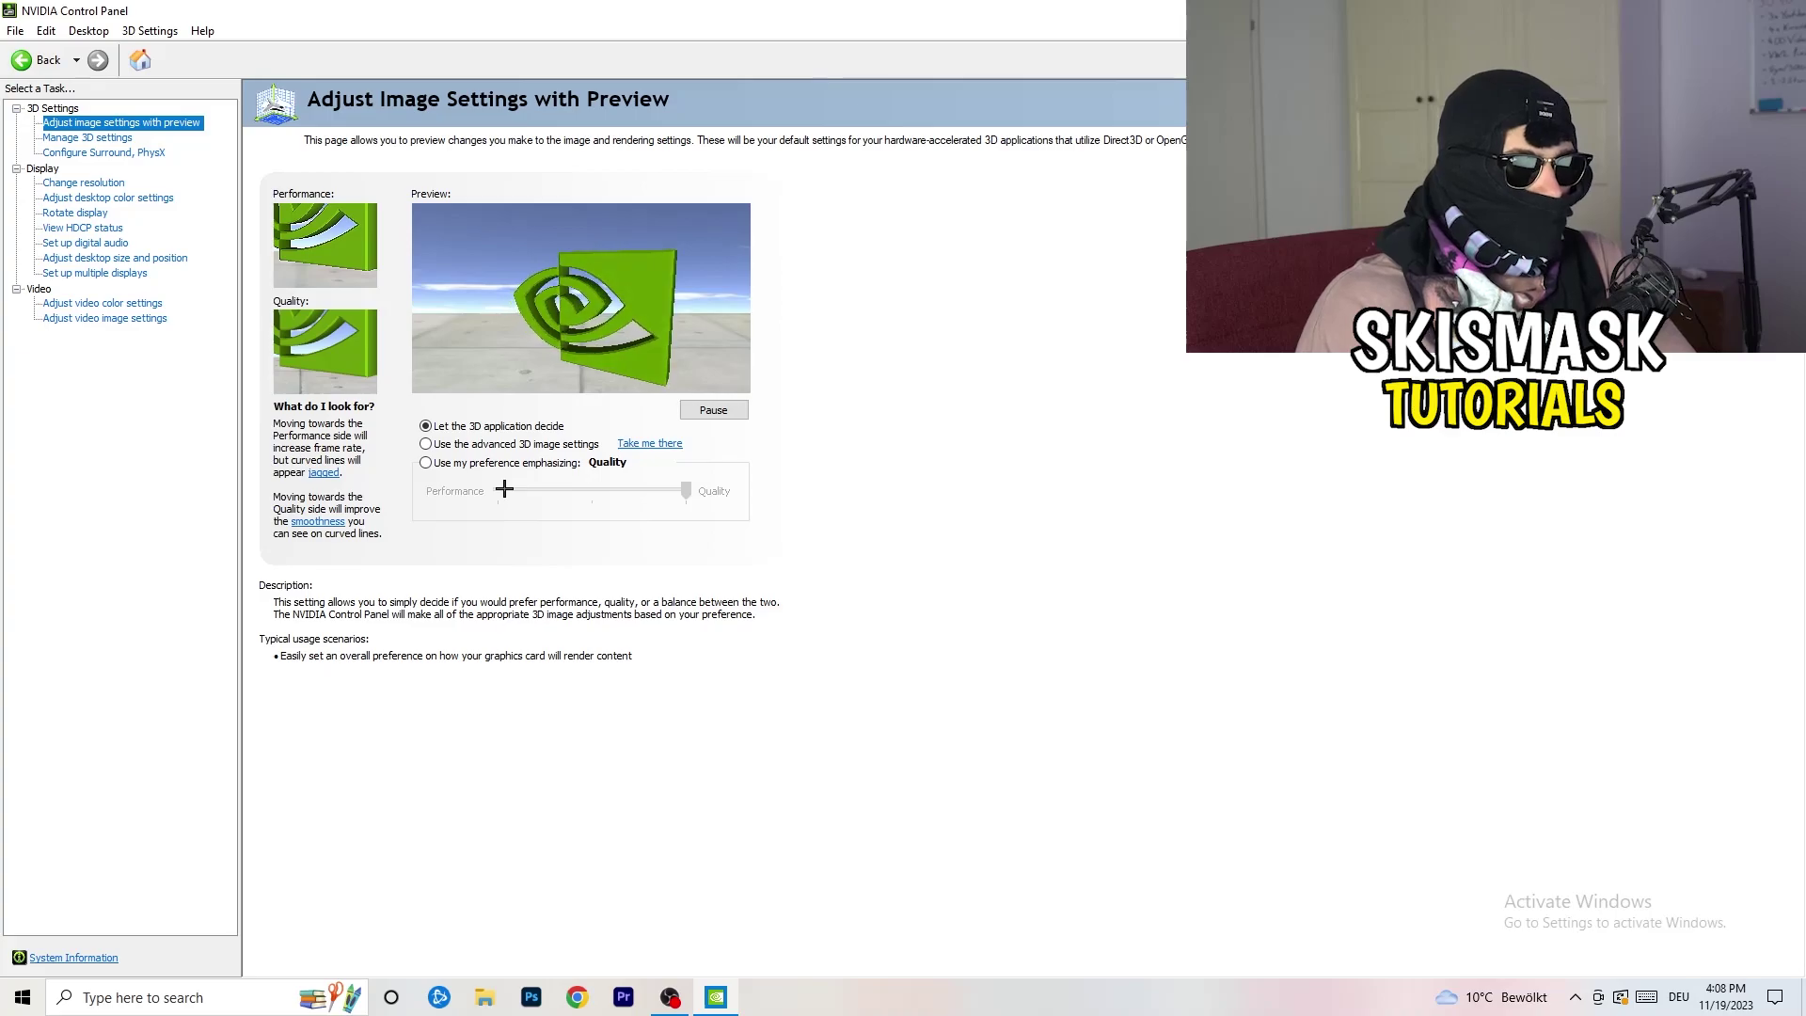
Step: Close NVIDIA Control Panel with Alt+F4 to return to the desktop
key(alt+F4)
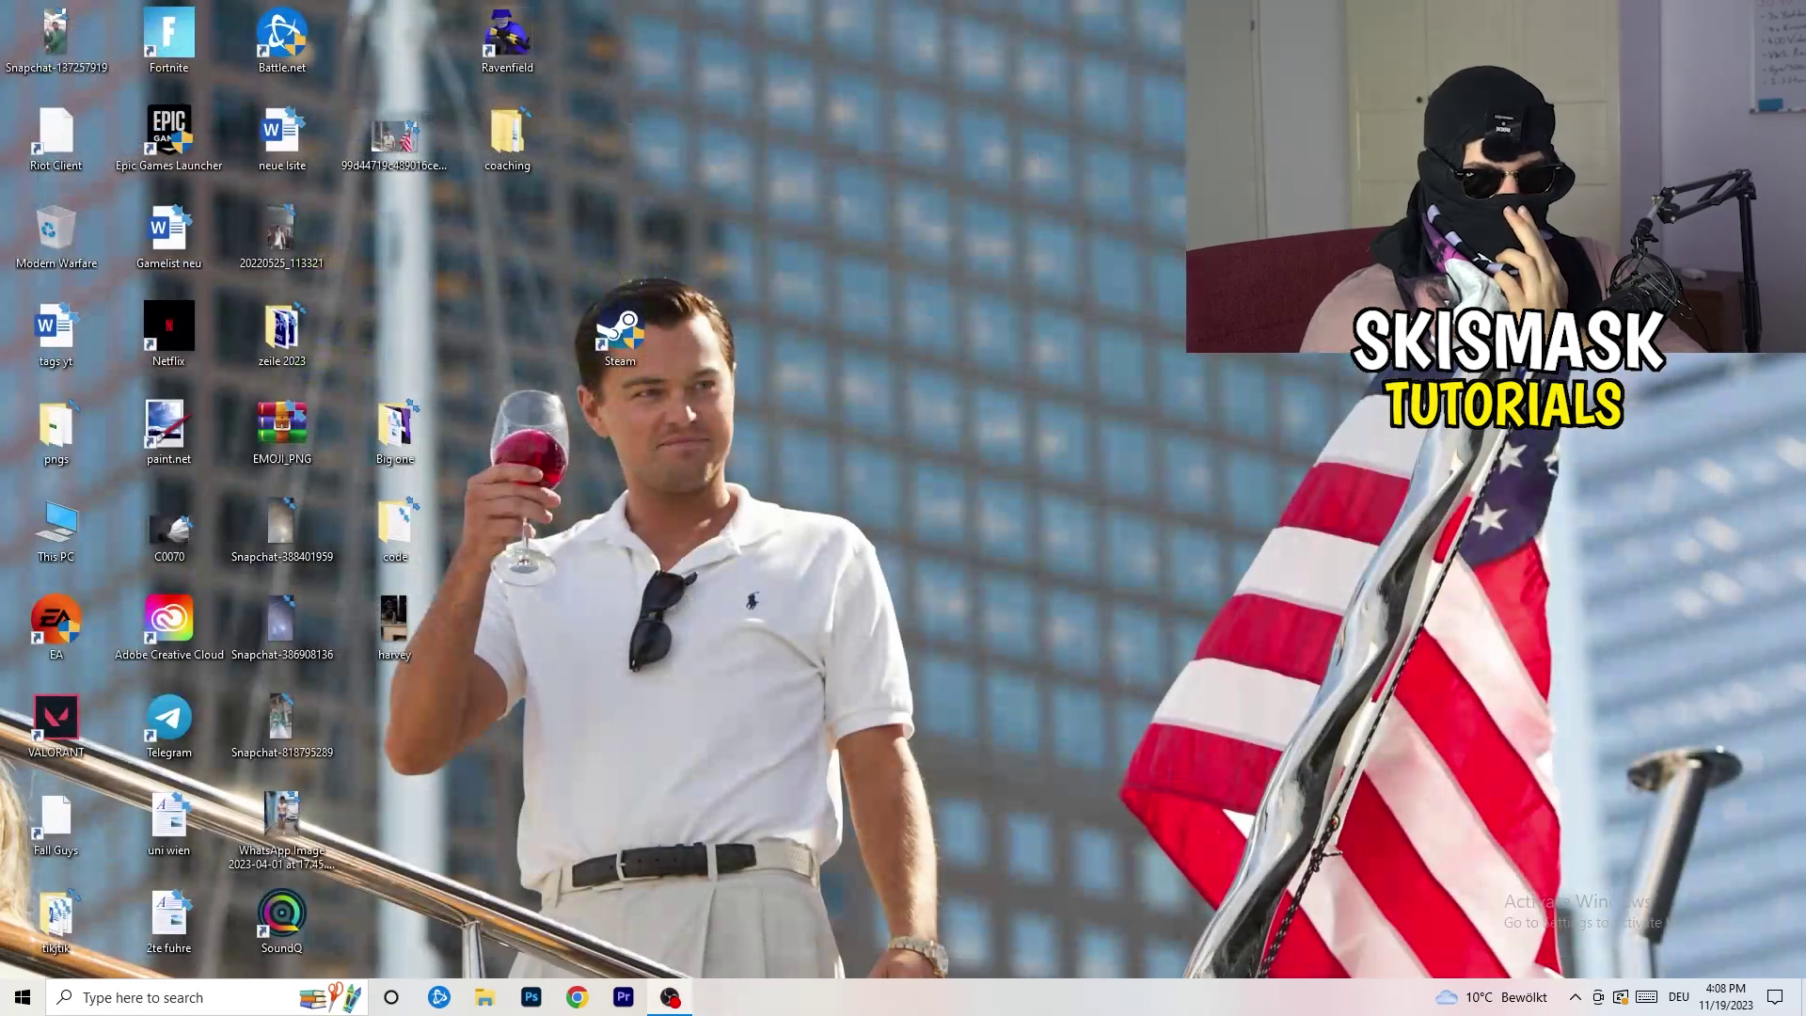